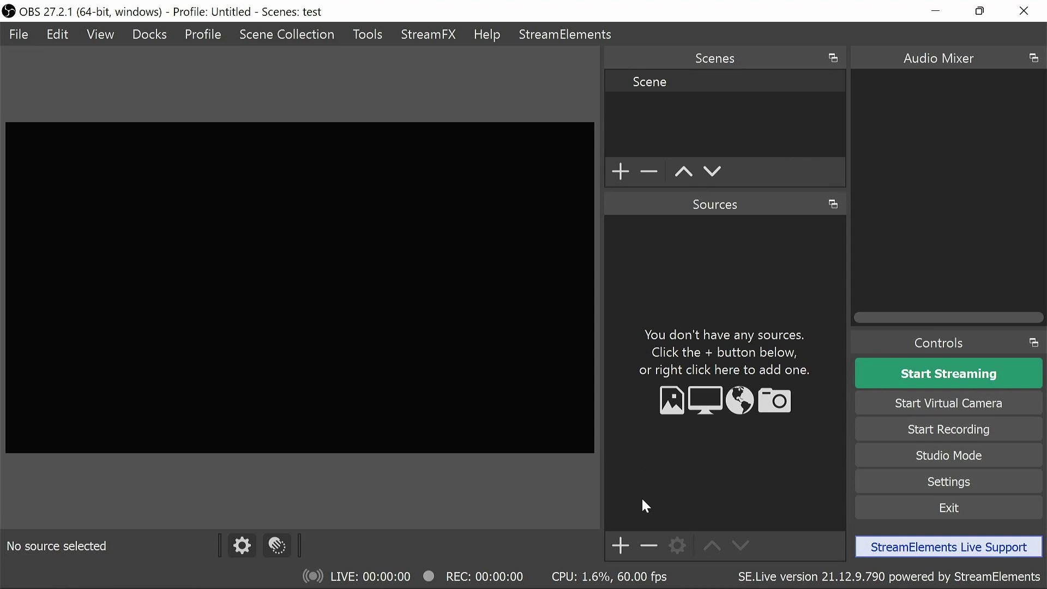
# Step: Add a new browser source named "Emote rain with visual lurk" to the scene
pyautogui.click(625, 541)
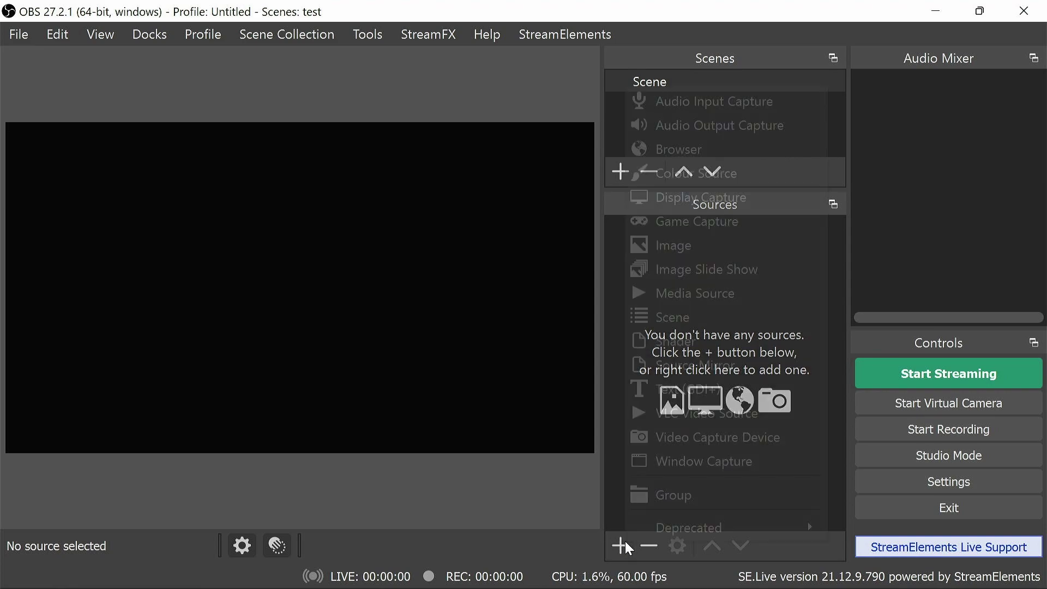
pyautogui.click(679, 149)
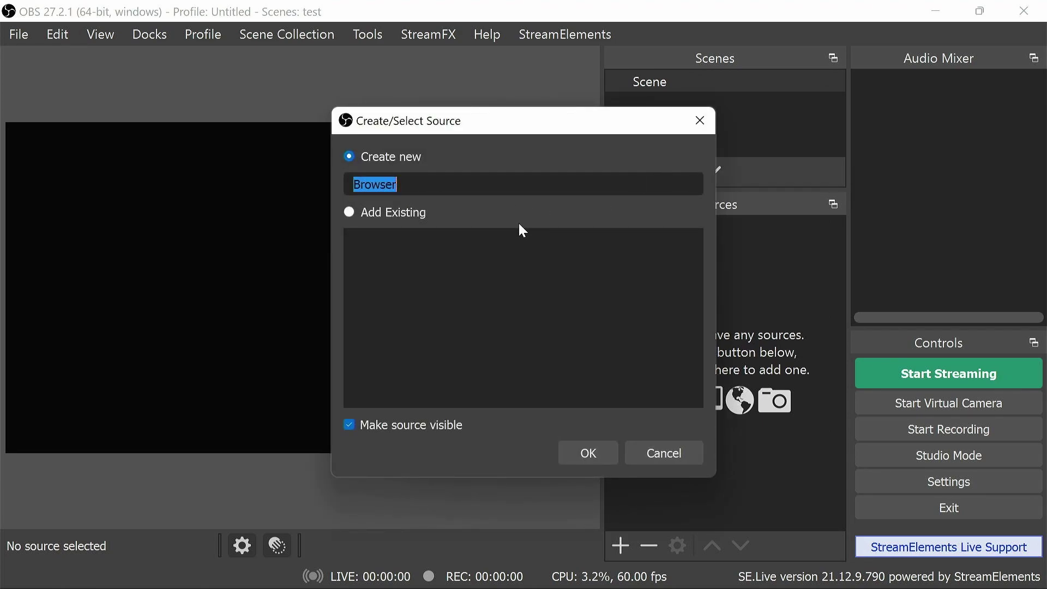
pyautogui.write('Emote')
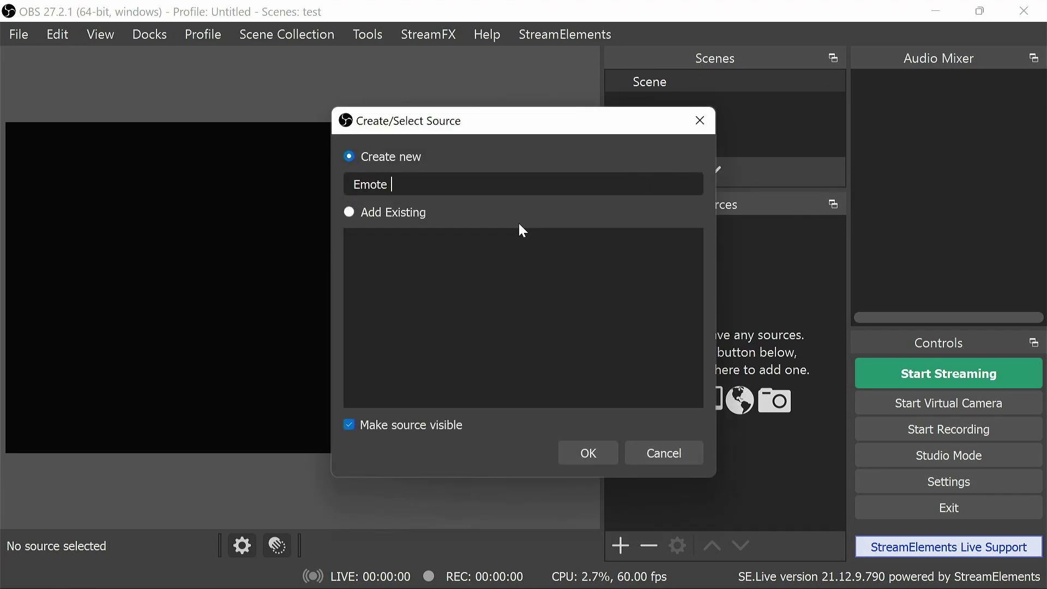
pyautogui.write(' rain with visual lurk')
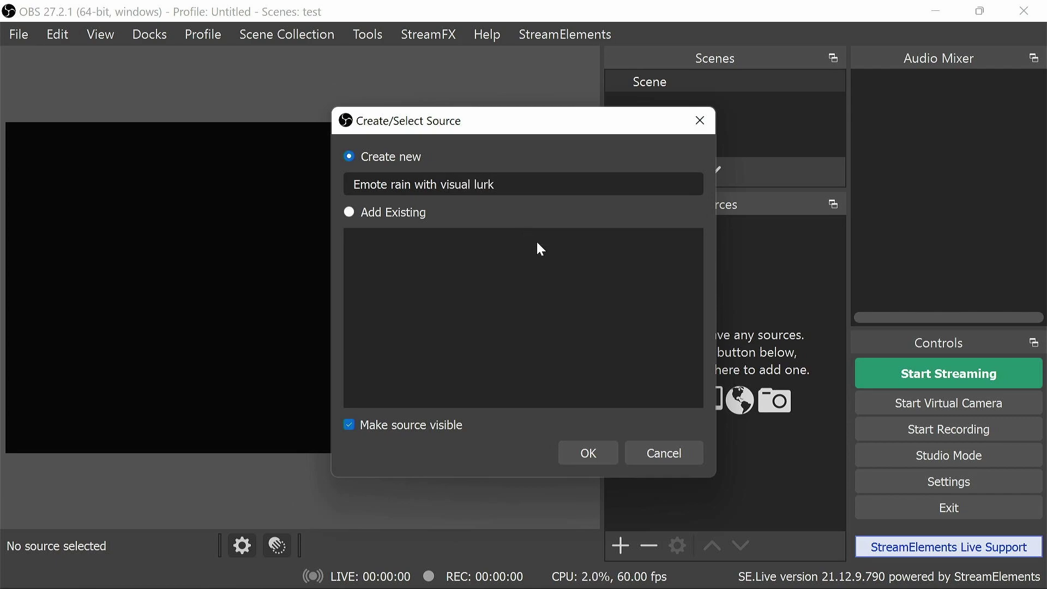
pyautogui.click(588, 453)
# Step: Set the browser source's width to 1920 and its height to 1080
pyautogui.moveTo(375, 470); pyautogui.dragTo(299, 457)
pyautogui.write('1920')
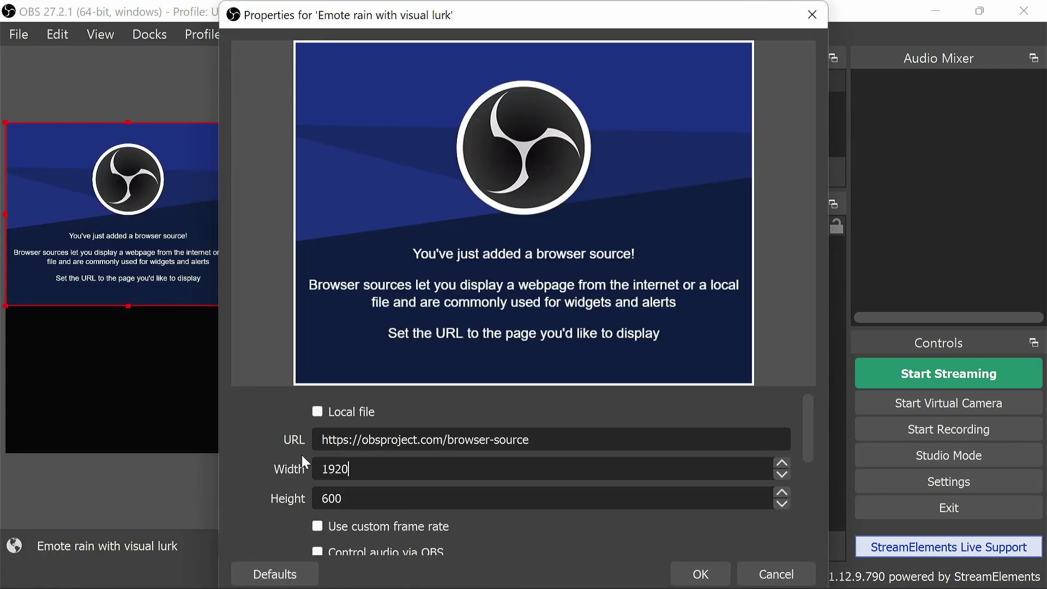
pyautogui.press('Tab')
pyautogui.write('1080')
pyautogui.moveTo(552, 440); pyautogui.dragTo(362, 439)
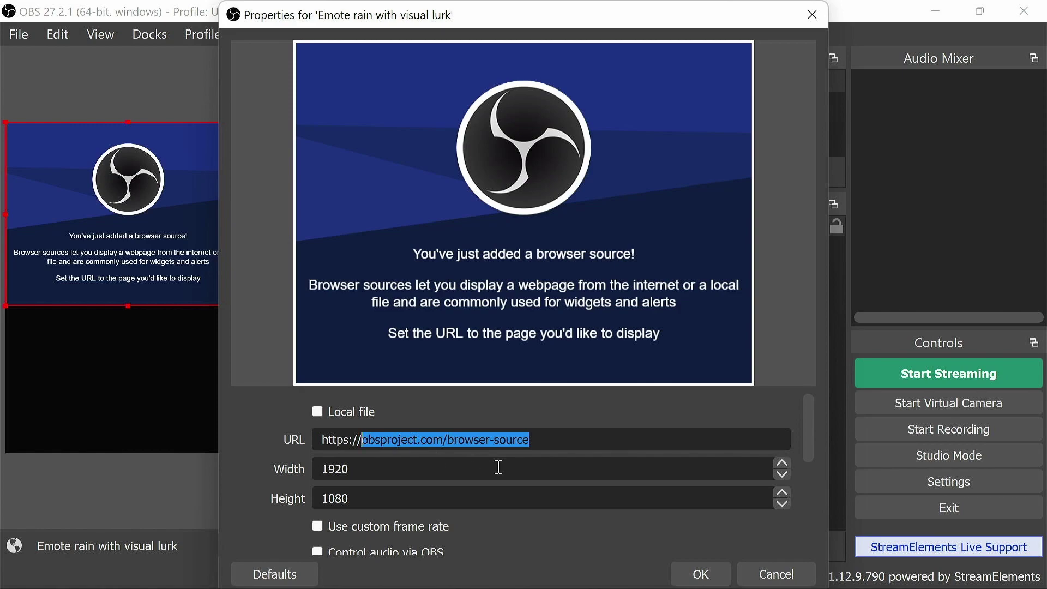
pyautogui.write('vrflad.co')
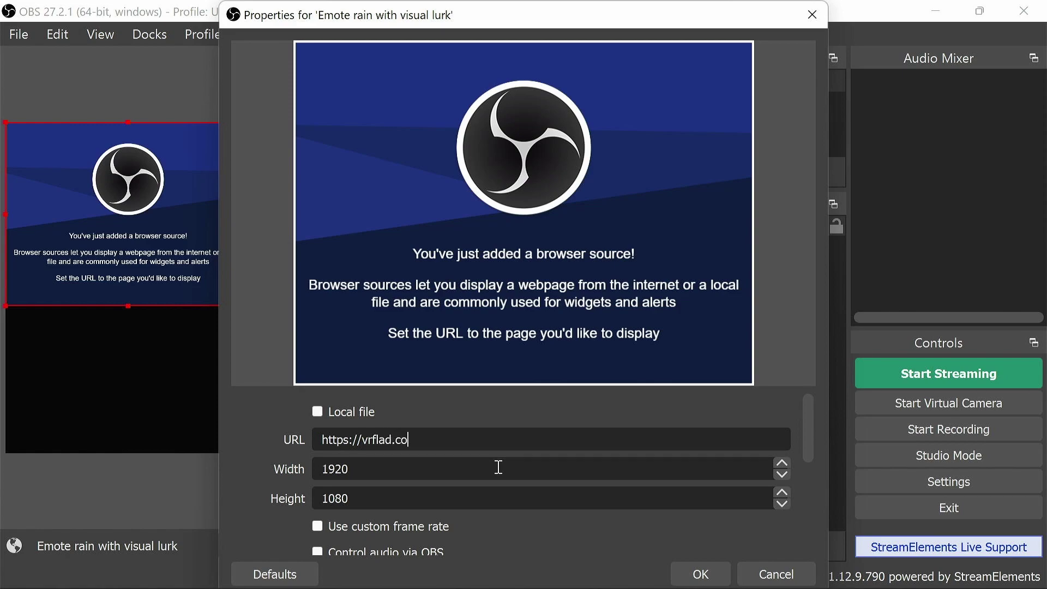
pyautogui.write('m/emoterain/?all')
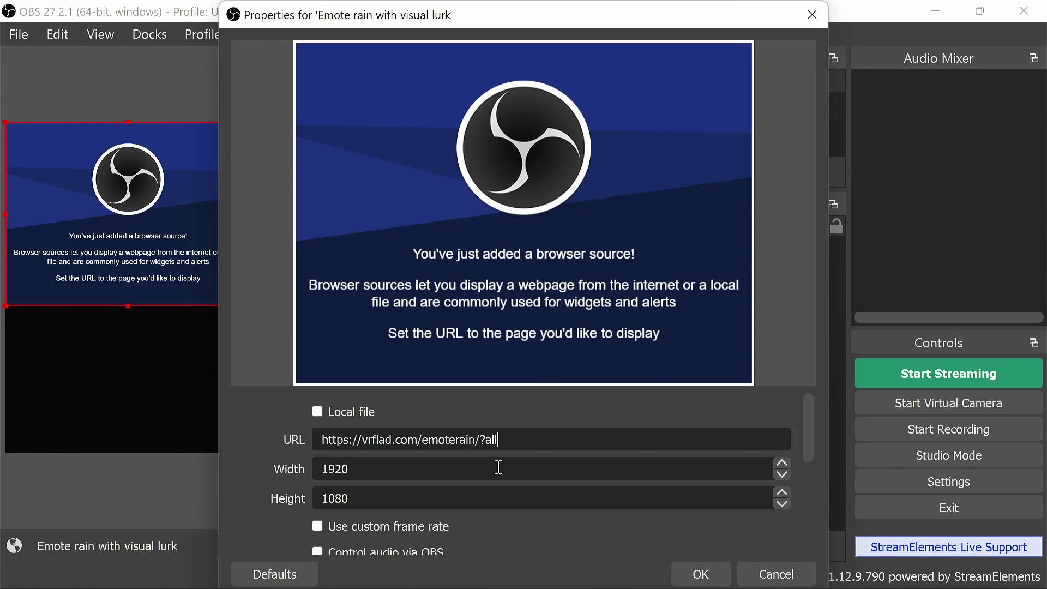
pyautogui.hotkey('ctrl', 'shift', 'Left')
pyautogui.write('lurkonly')
pyautogui.click(693, 574)
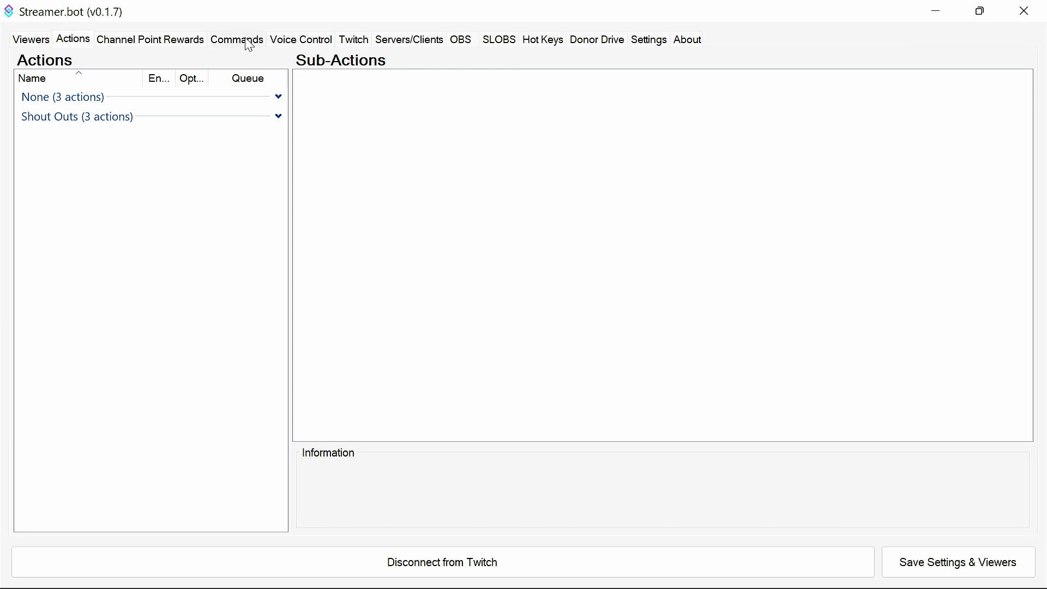
# Step: In Streamer.bot, enable auto start for the internal websocket server and start the server
pyautogui.click(414, 48)
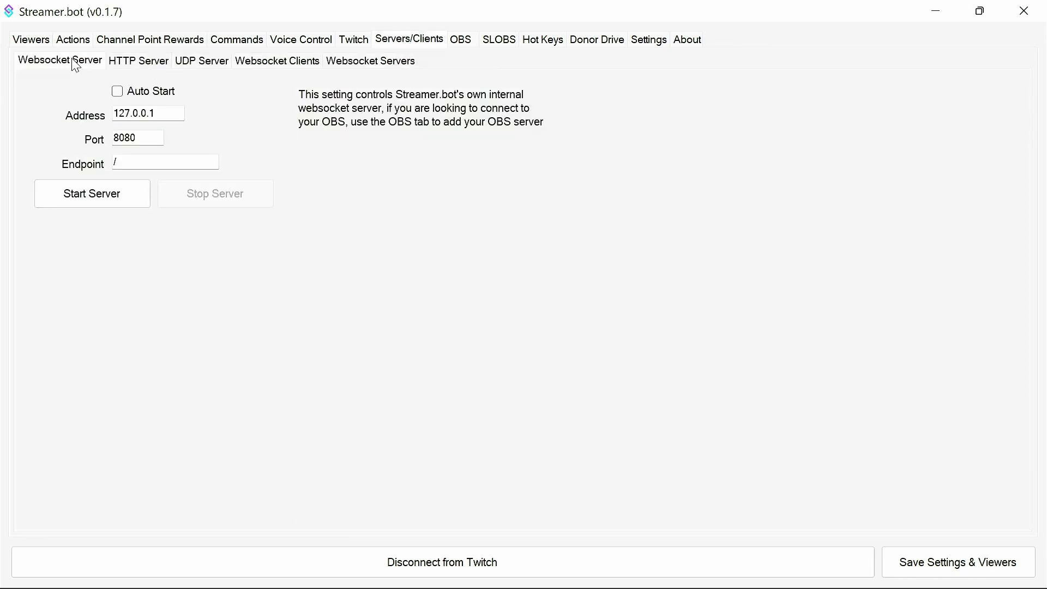
pyautogui.click(117, 91)
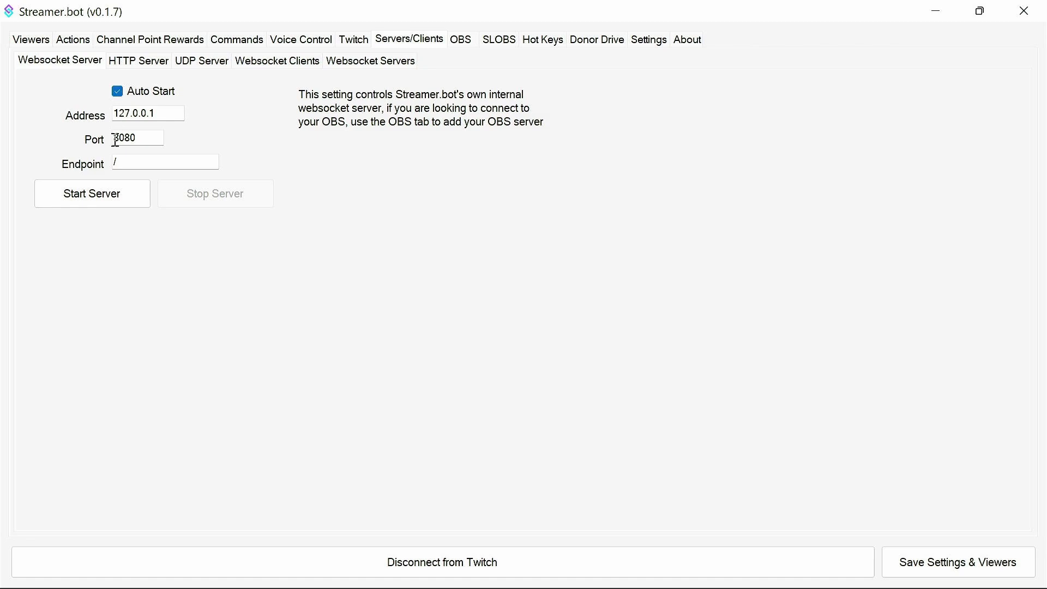
pyautogui.click(104, 199)
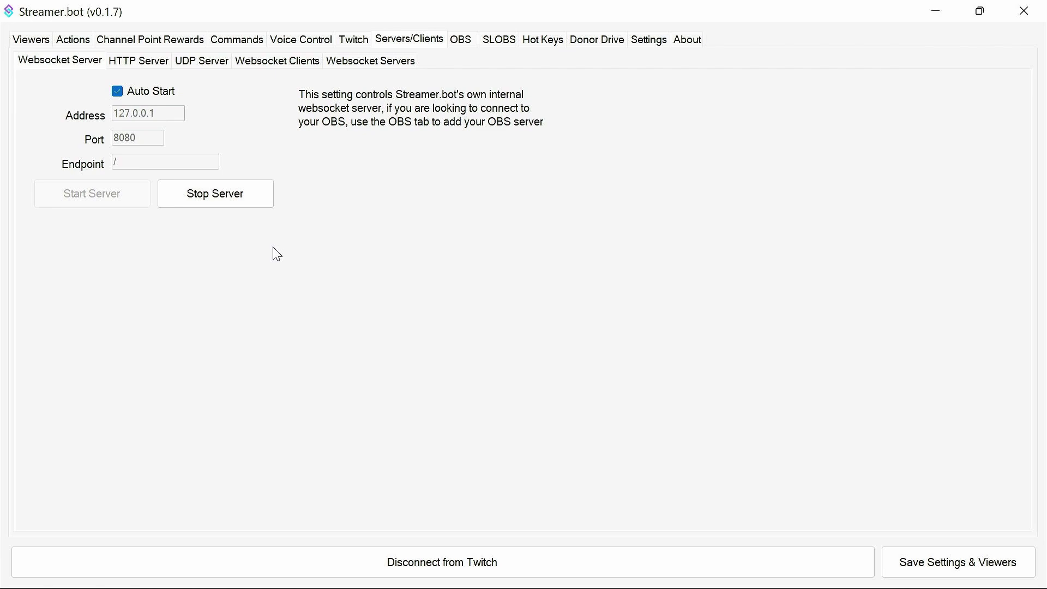
# Step: Add a new action named VisualLurk, leaving it ungrouped in the Default queue
pyautogui.click(79, 44)
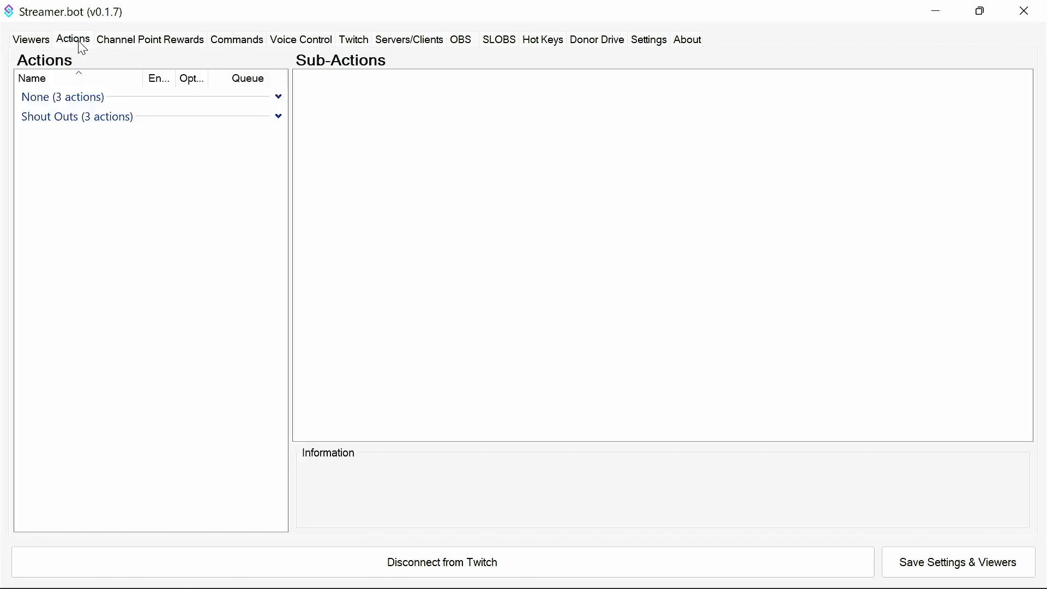
pyautogui.rightClick(106, 213)
pyautogui.click(146, 218)
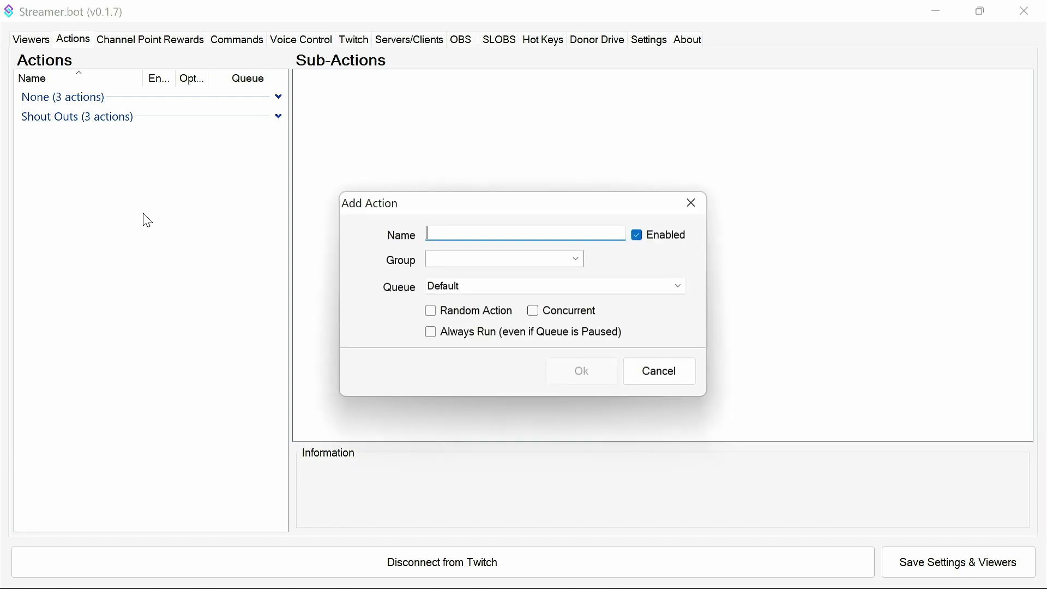
pyautogui.write('Visua')
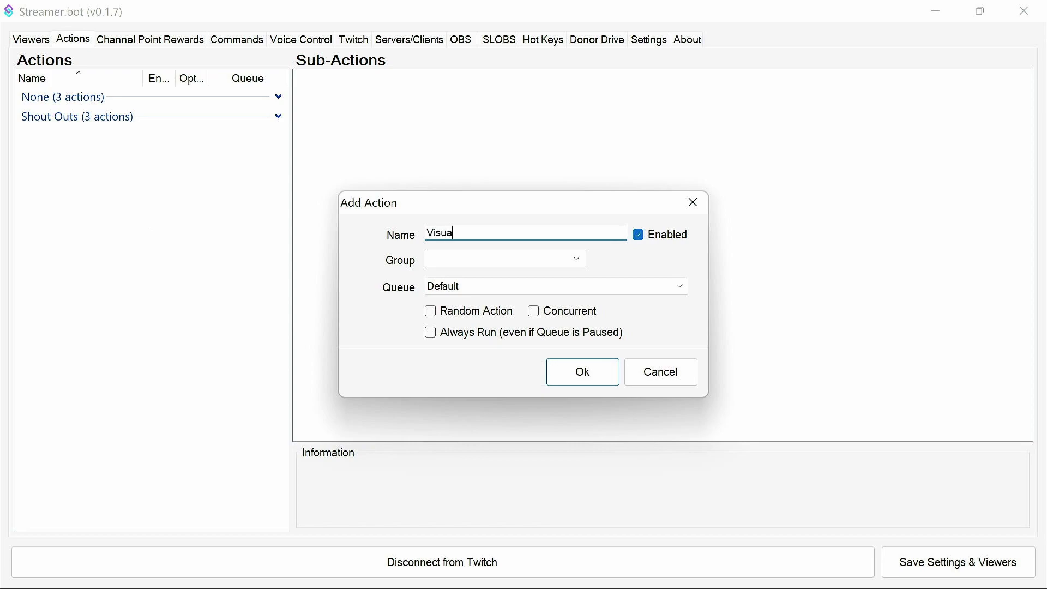
pyautogui.write('lLurk')
pyautogui.click(564, 365)
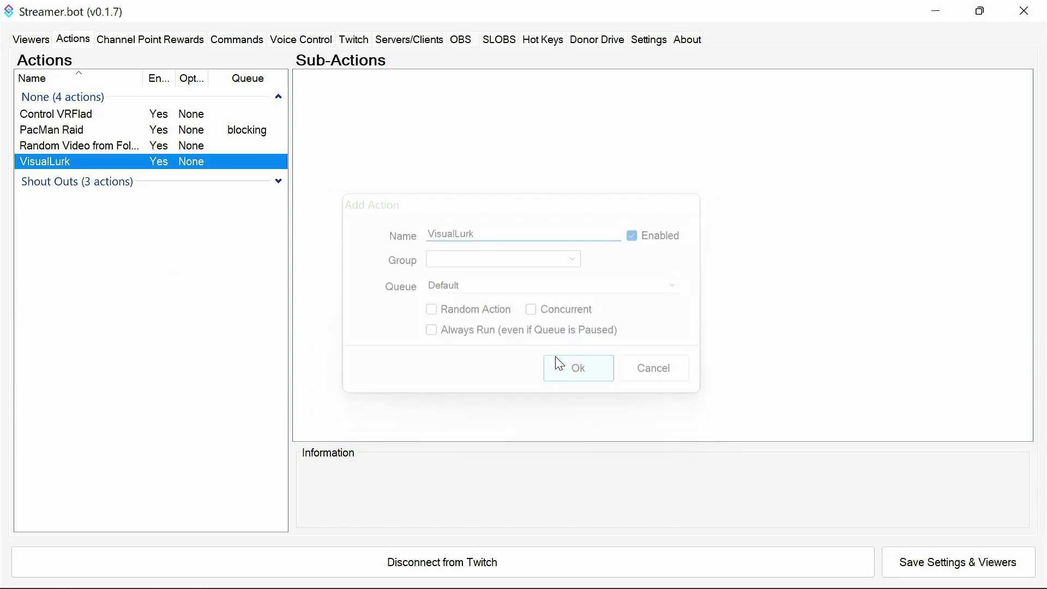
# Step: Add a Twitch message sub-action to VisualLurk that has the bot account send "%user% is now lurking"
pyautogui.rightClick(377, 145)
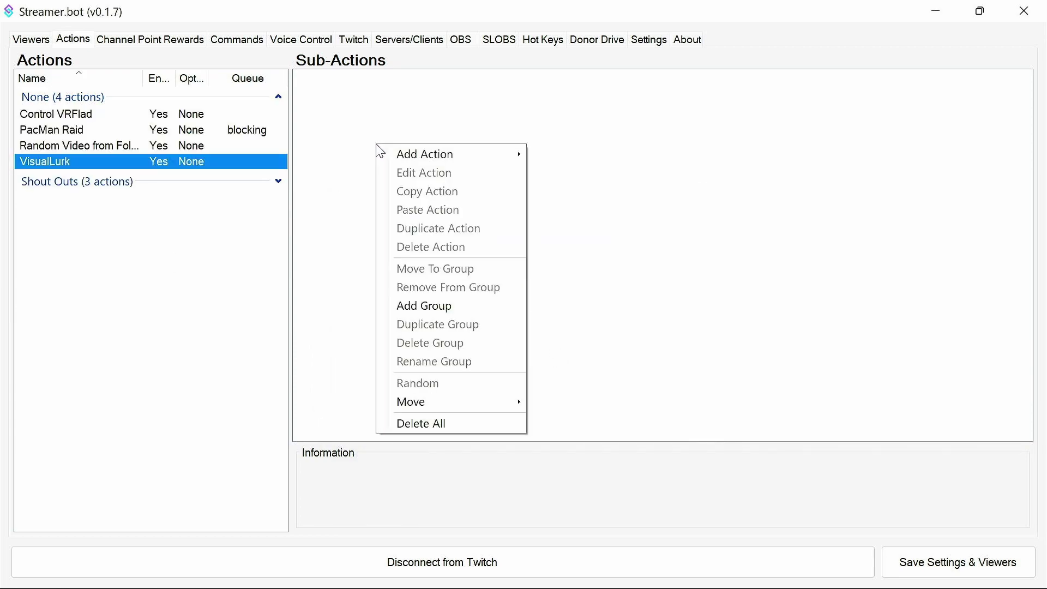
pyautogui.moveTo(410, 156)
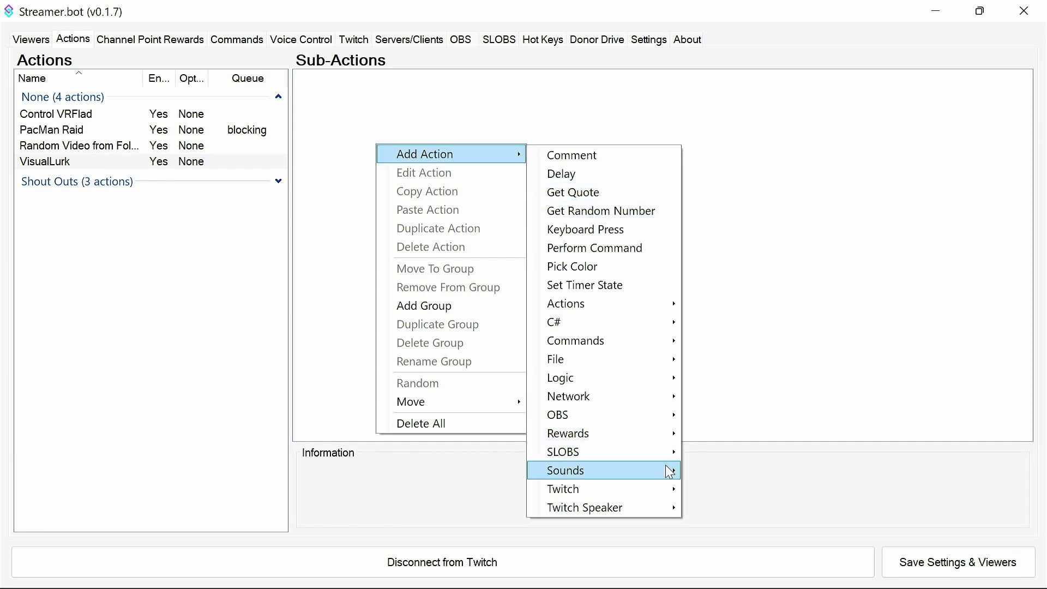
pyautogui.moveTo(679, 487)
pyautogui.click(742, 487)
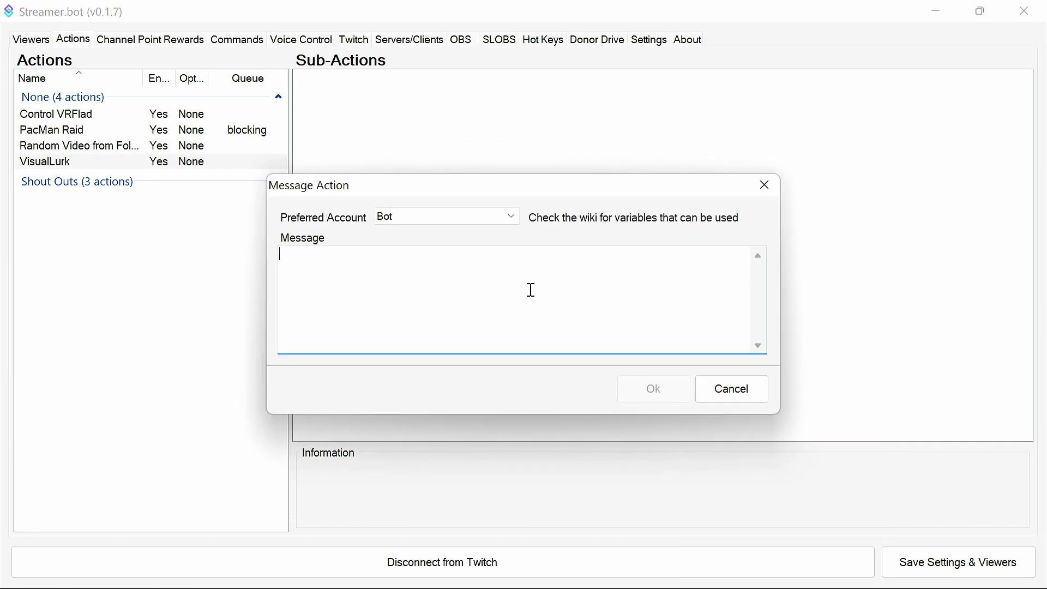
pyautogui.write('%user% u')
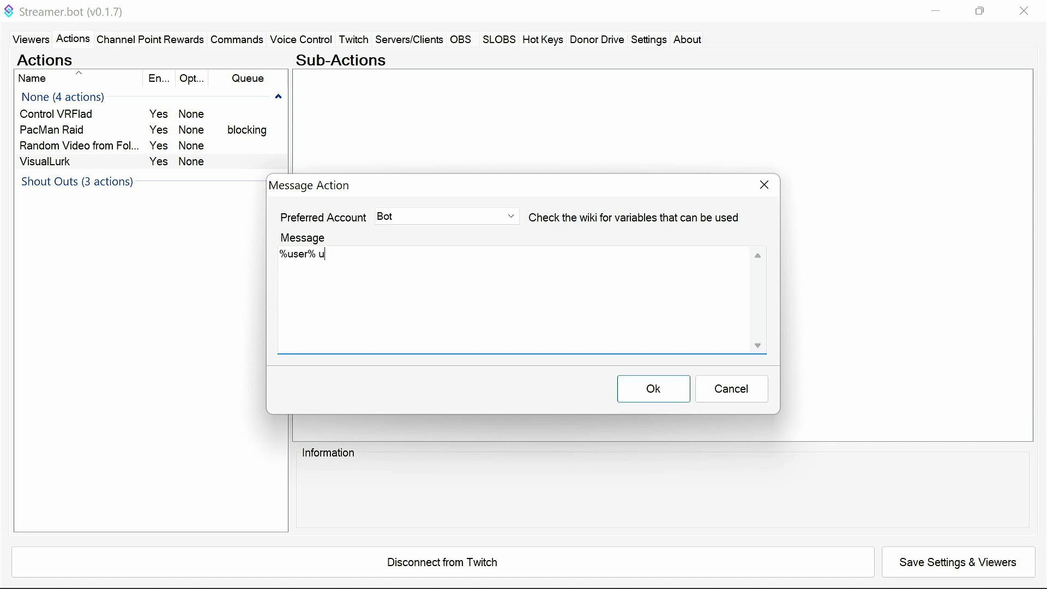
pyautogui.press('BackSpace')
pyautogui.write('is now lurking')
pyautogui.click(671, 392)
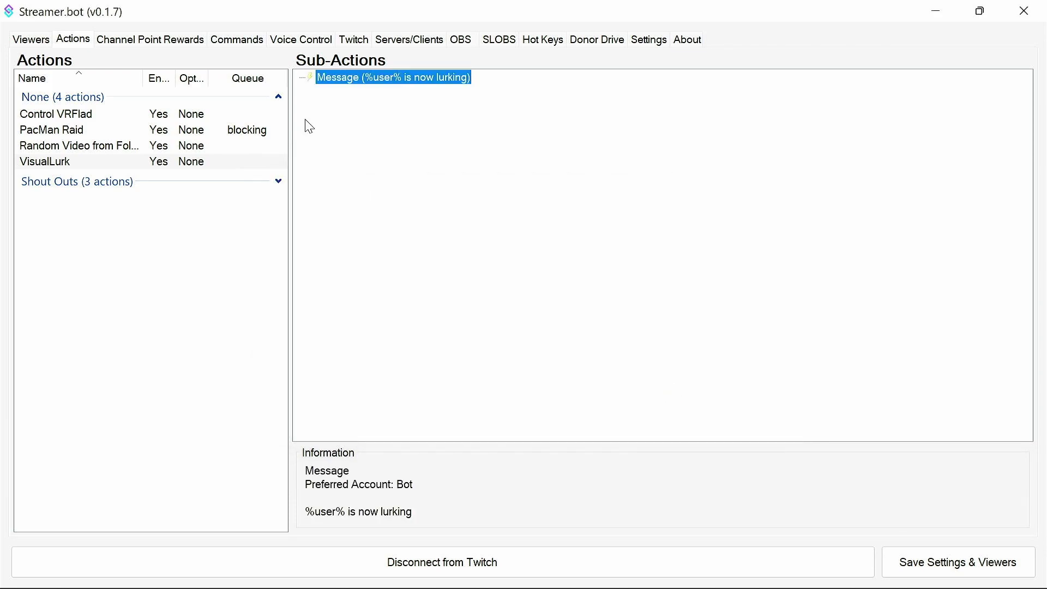
# Step: Create a new chat command !lurk and assign the VisualLurk action to it
pyautogui.click(245, 45)
pyautogui.rightClick(205, 131)
pyautogui.click(236, 141)
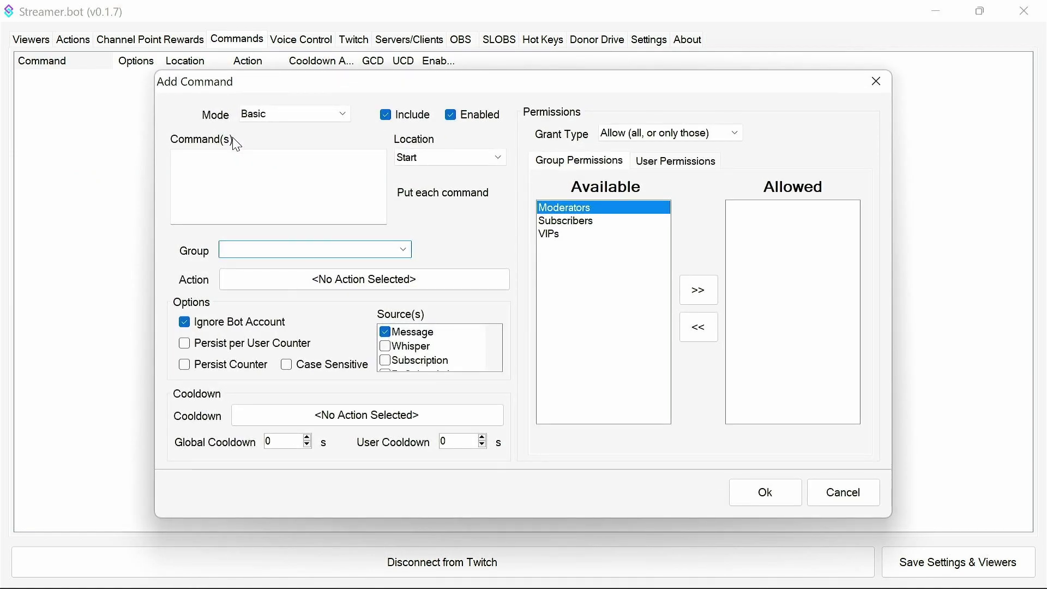
pyautogui.click(227, 165)
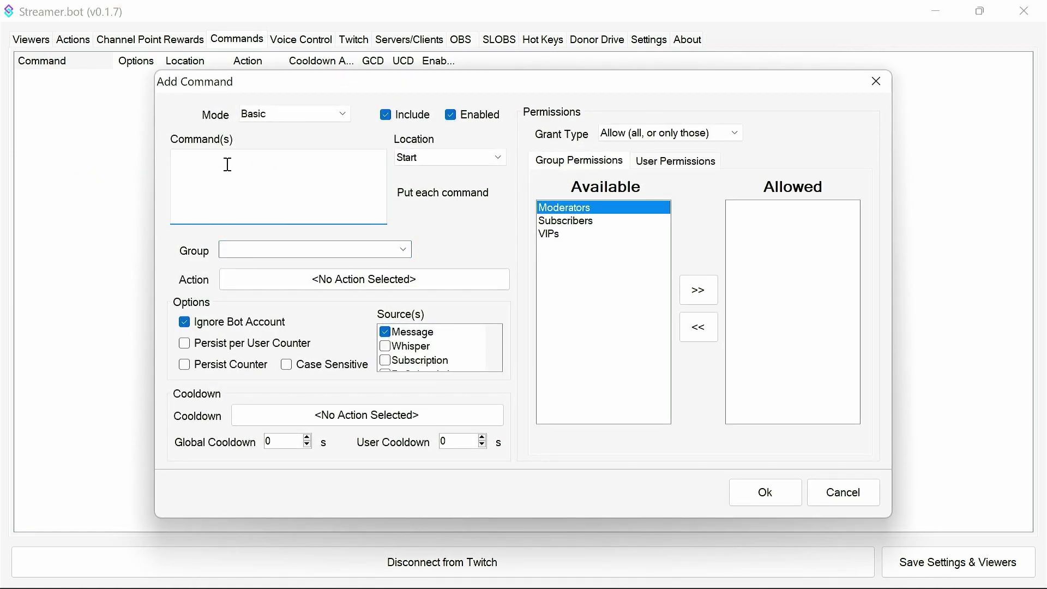
pyautogui.write('!lurk')
pyautogui.click(385, 279)
pyautogui.click(346, 170)
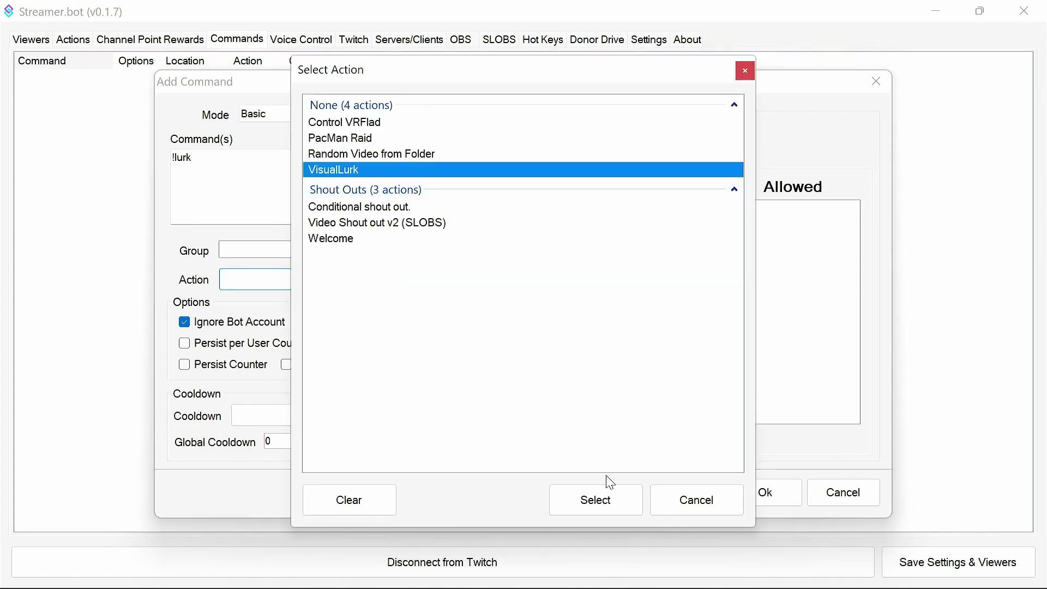
pyautogui.click(598, 498)
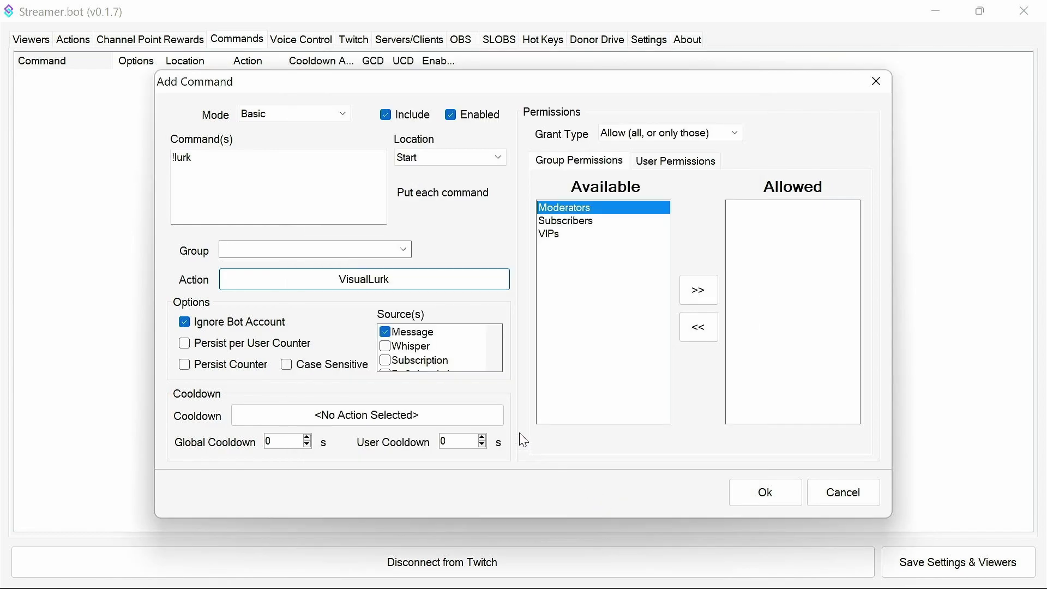
# Step: Set the !lurk command's user cooldown to 120 seconds and save the command
pyautogui.doubleClick(449, 440)
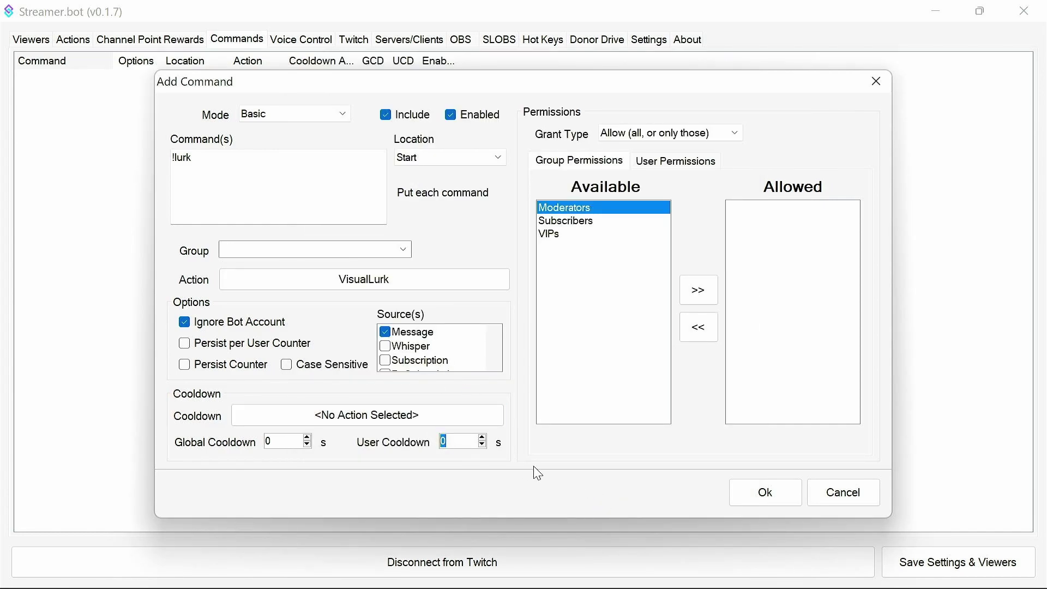
pyautogui.write('120')
pyautogui.click(752, 495)
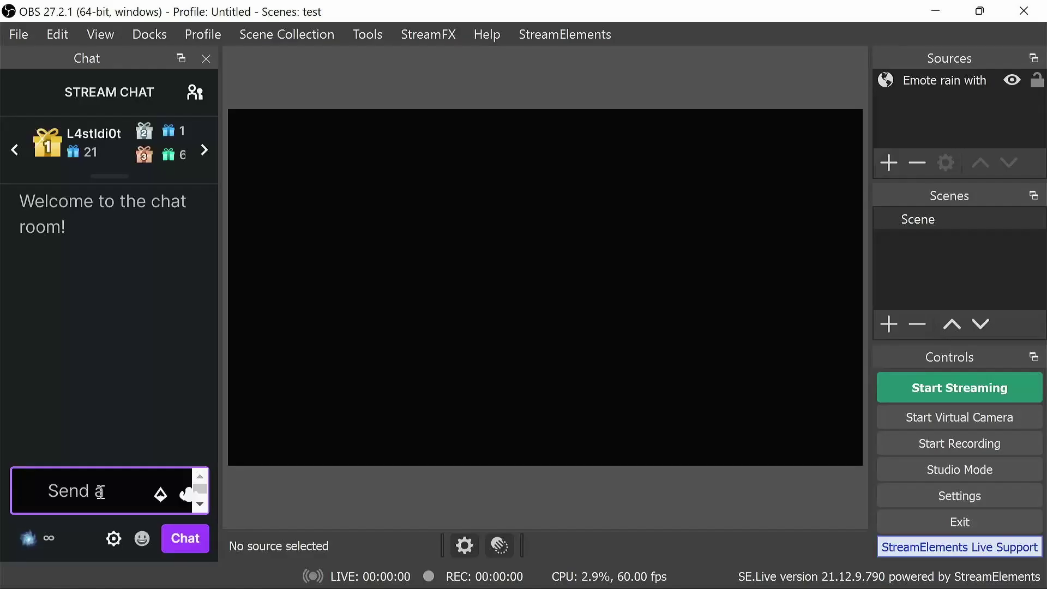
# Step: Switch to OBS and send !lurk in the stream chat eight times to test the visual lurk overlay
pyautogui.write('!lurk')
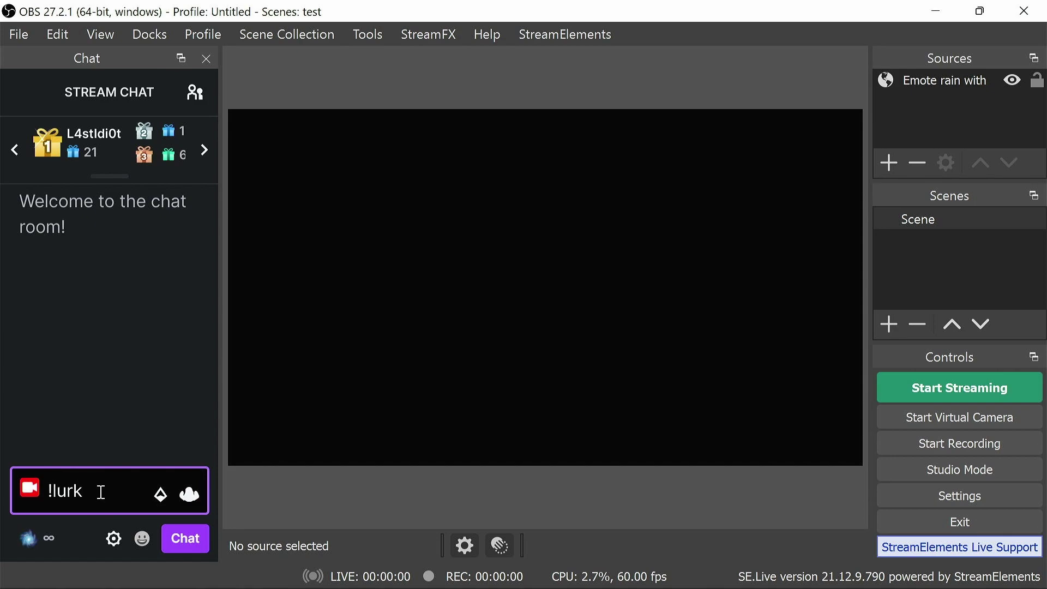
pyautogui.press('Return')
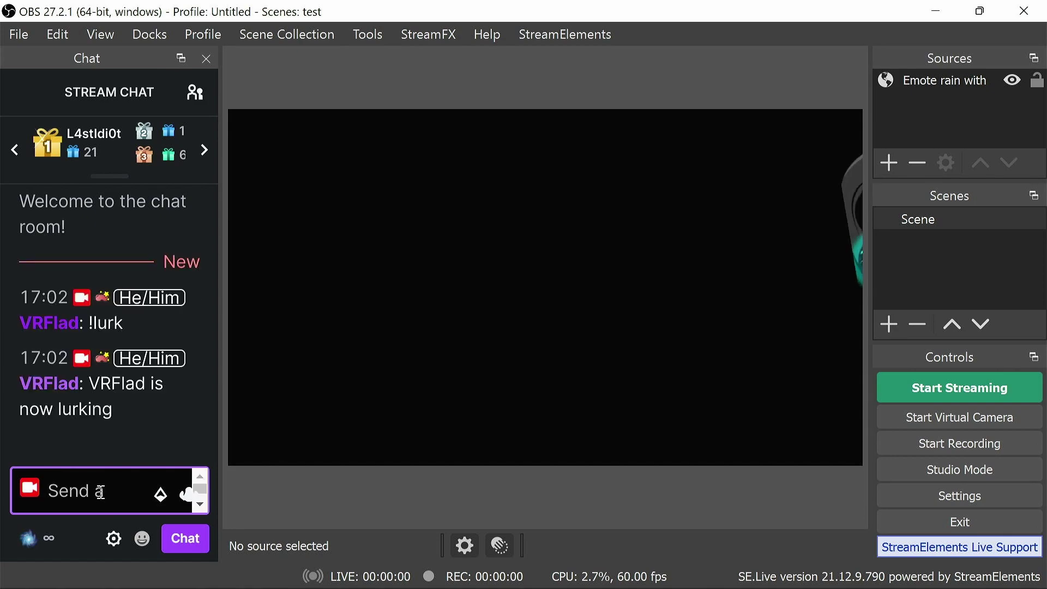
pyautogui.press('Up')
pyautogui.press('Return')
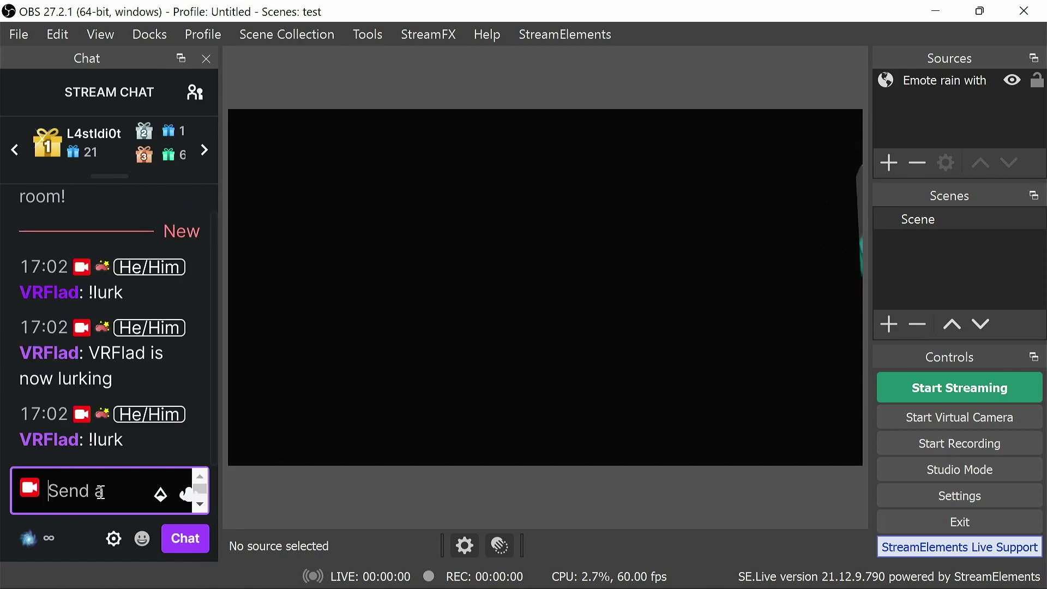
pyautogui.press('Up')
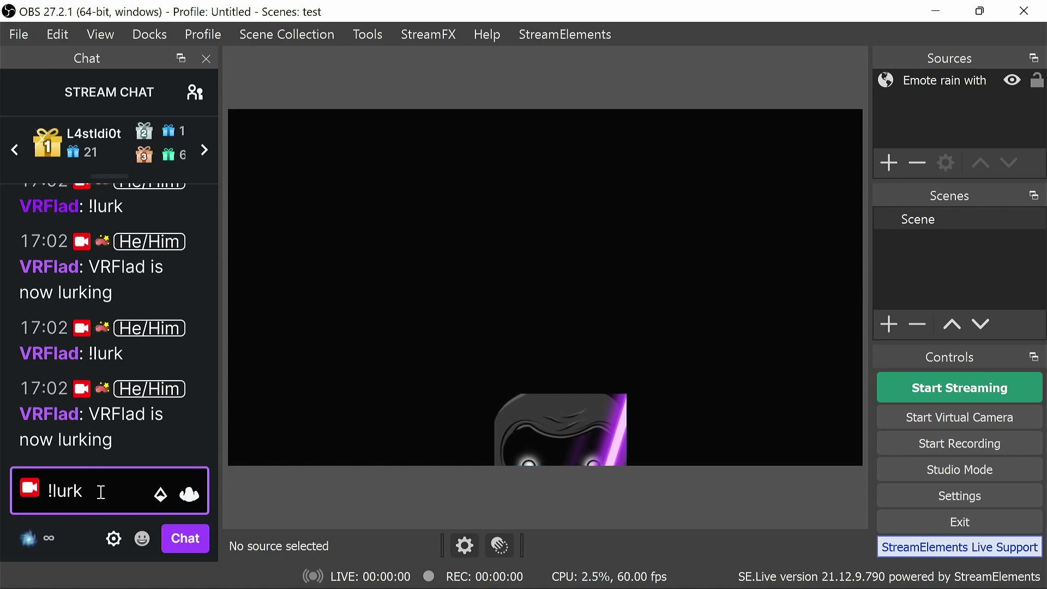
pyautogui.press('Return')
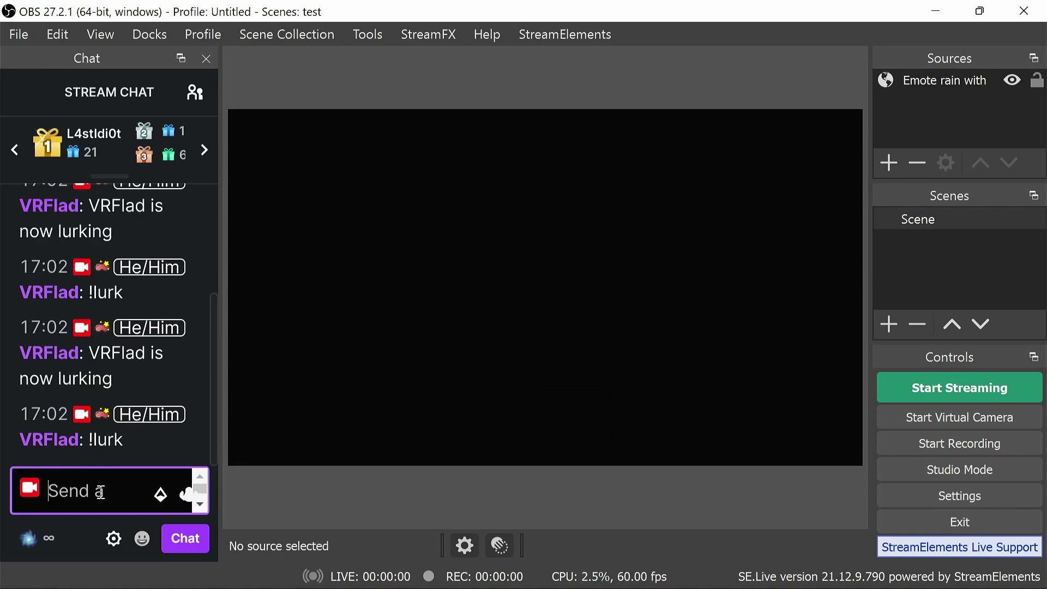
pyautogui.press('Up')
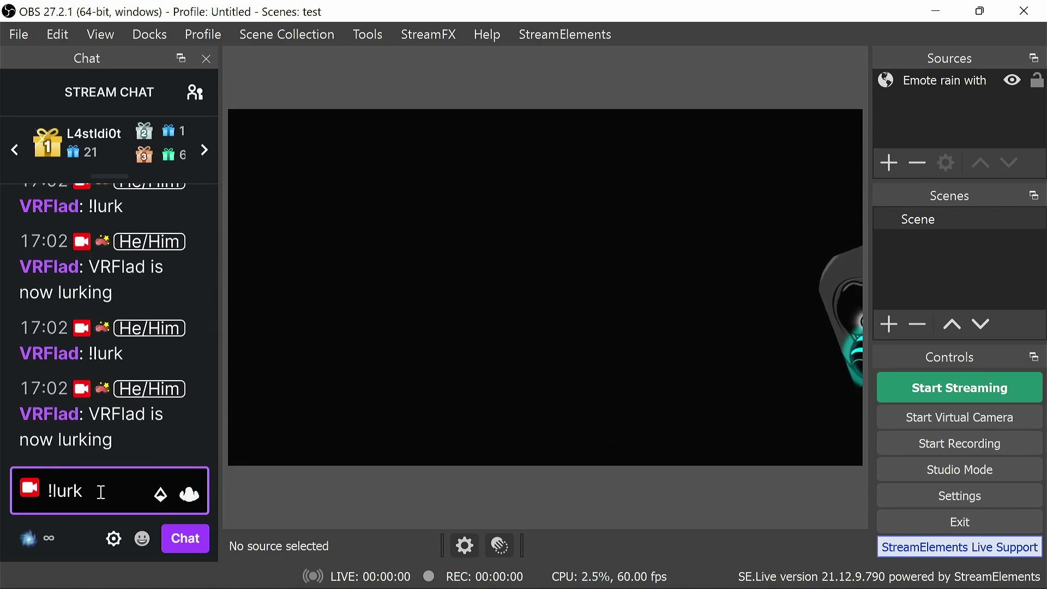
pyautogui.press('Return')
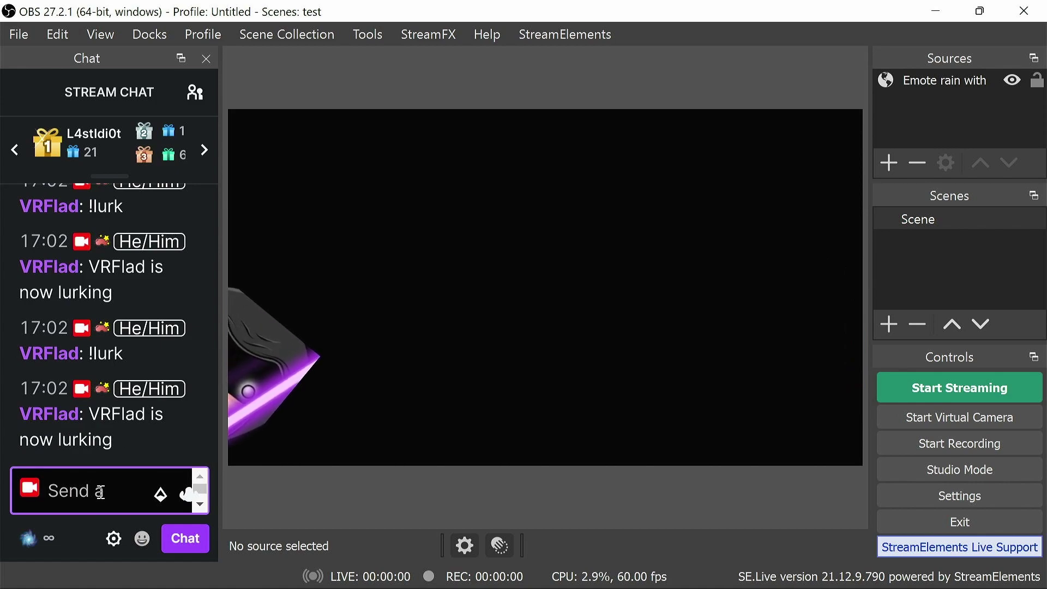
pyautogui.press('Up')
pyautogui.press('Return')
pyautogui.press('Up')
pyautogui.press('Return')
pyautogui.press('Up')
pyautogui.press('Return')
pyautogui.press('Up')
pyautogui.press('Return')
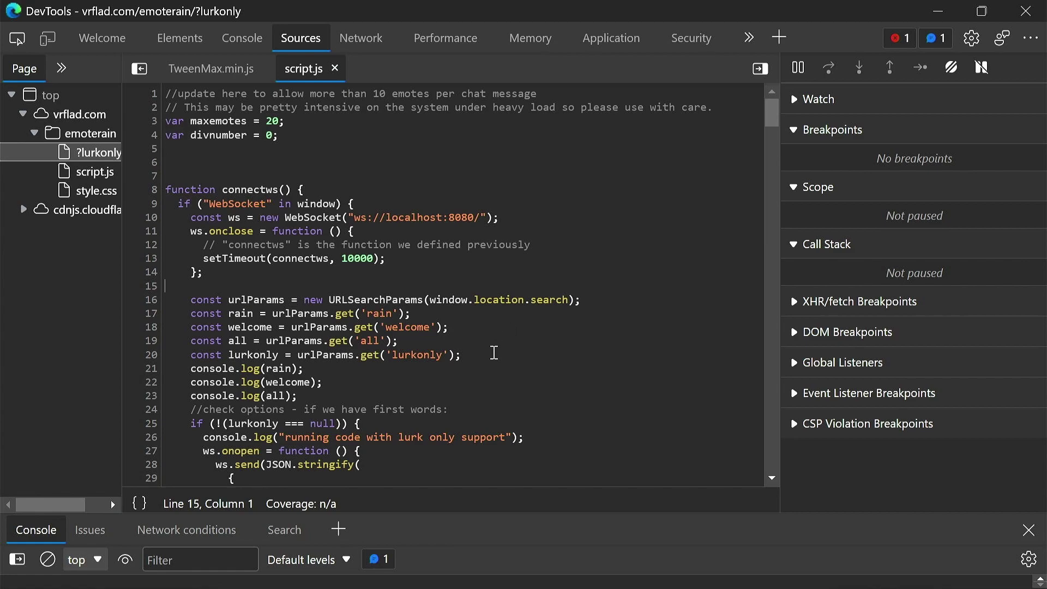
# Step: In script.js, examine the line reading the lurkonly URL parameter and the if block that subscribes to Raw Action events for it
pyautogui.moveTo(491, 354); pyautogui.dragTo(231, 356)
pyautogui.moveTo(203, 355); pyautogui.dragTo(191, 356)
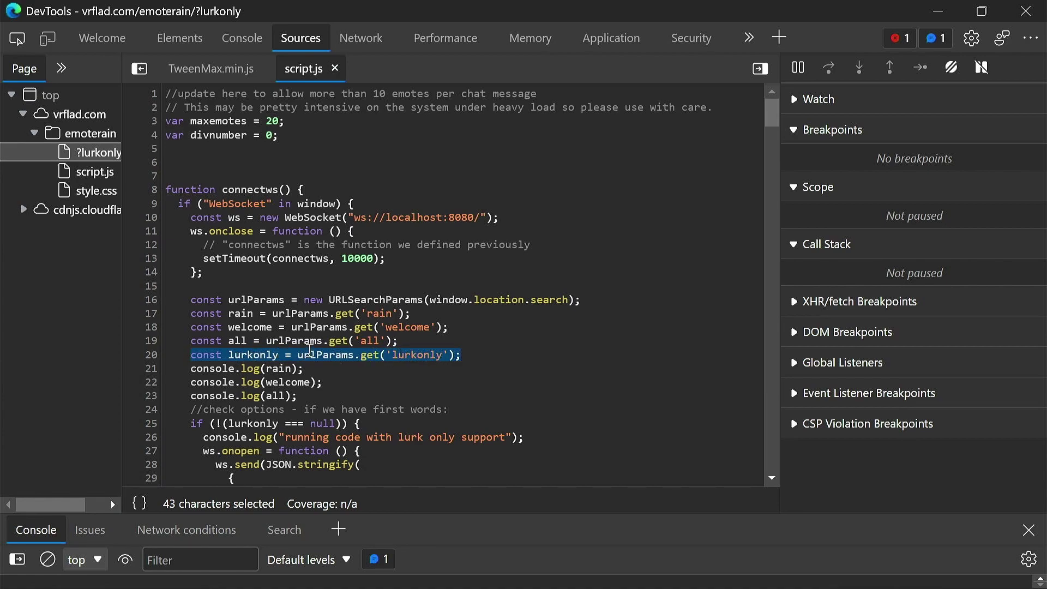
pyautogui.scroll(-3, 311, 350)
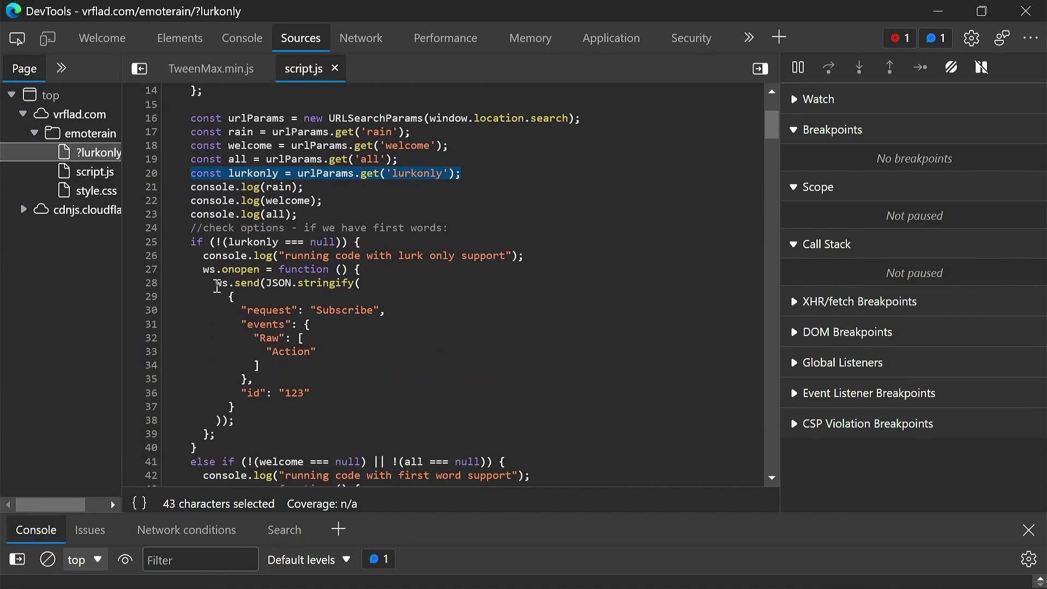
pyautogui.moveTo(184, 241); pyautogui.dragTo(224, 462)
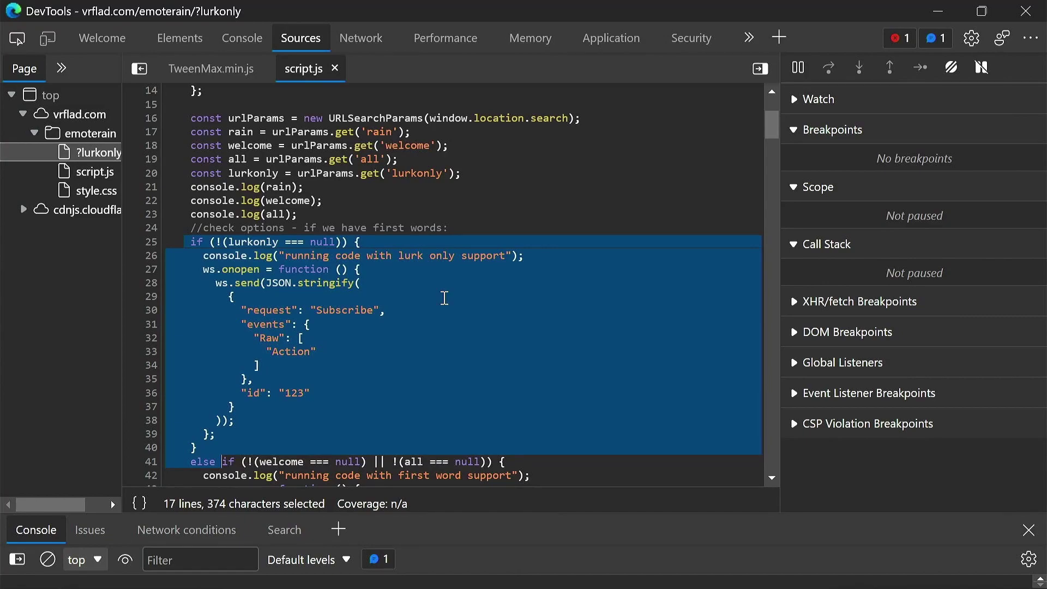
# Step: Find the lurk command check in the ws.onmessage handler and highlight the condition comparing wsdata.data.name with "VisualLurk"
pyautogui.scroll(-9, 446, 298)
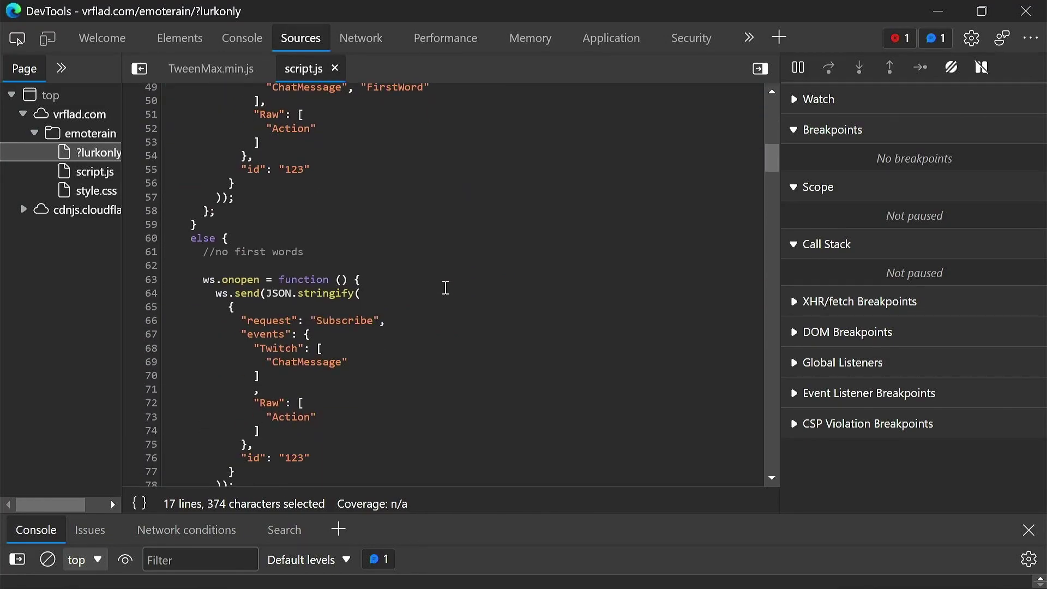
pyautogui.scroll(-5, 446, 281)
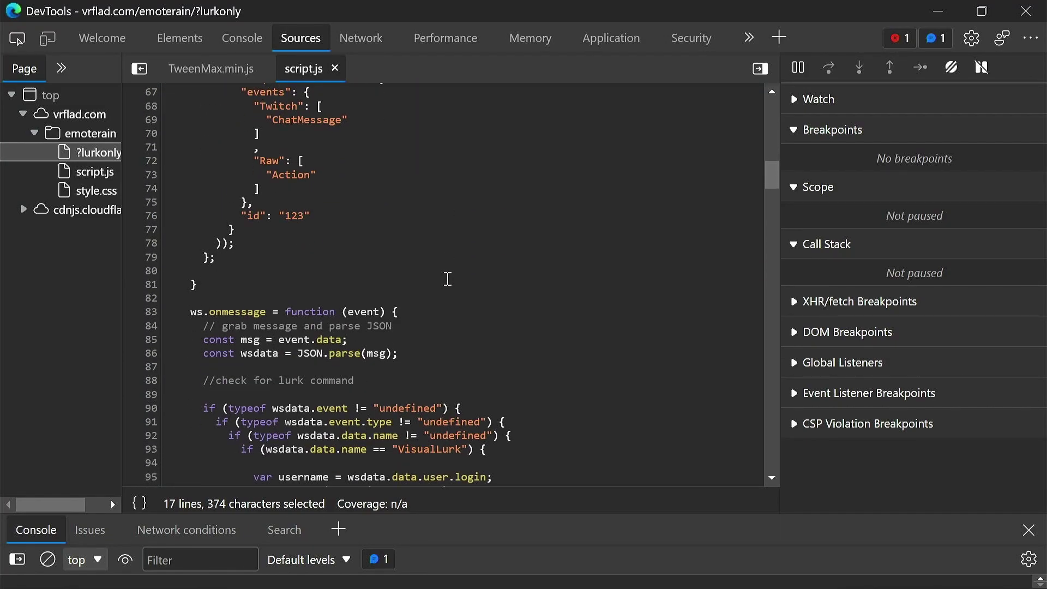
pyautogui.scroll(-3, 447, 276)
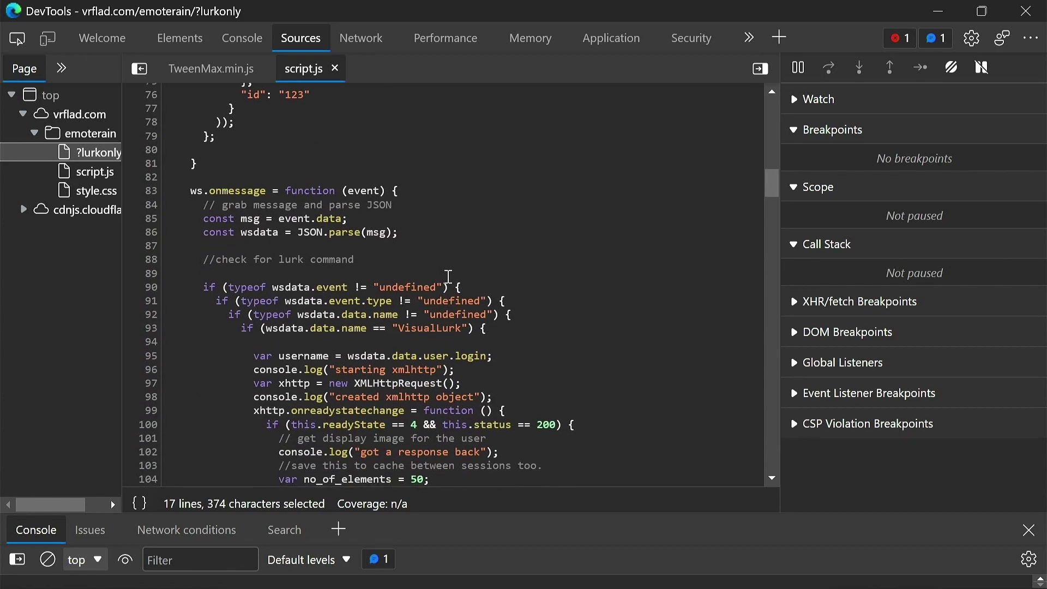
pyautogui.scroll(-2, 248, 244)
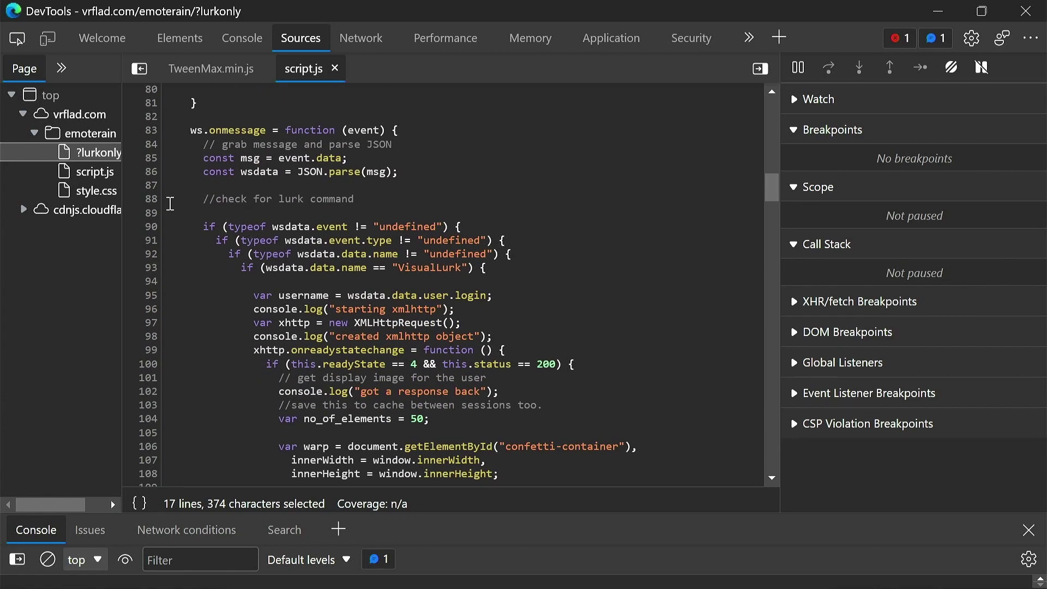
pyautogui.moveTo(489, 276); pyautogui.dragTo(231, 270)
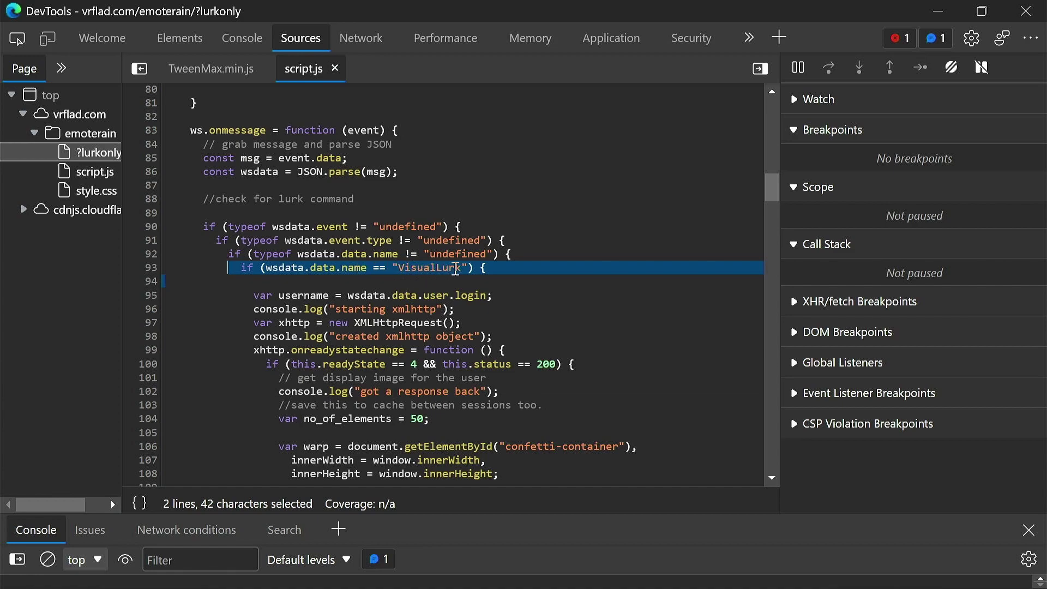
# Step: Review the XMLHttpRequest code that takes the lurking user's login and requests their avatar from decapi.me
pyautogui.scroll(-1, 360, 298)
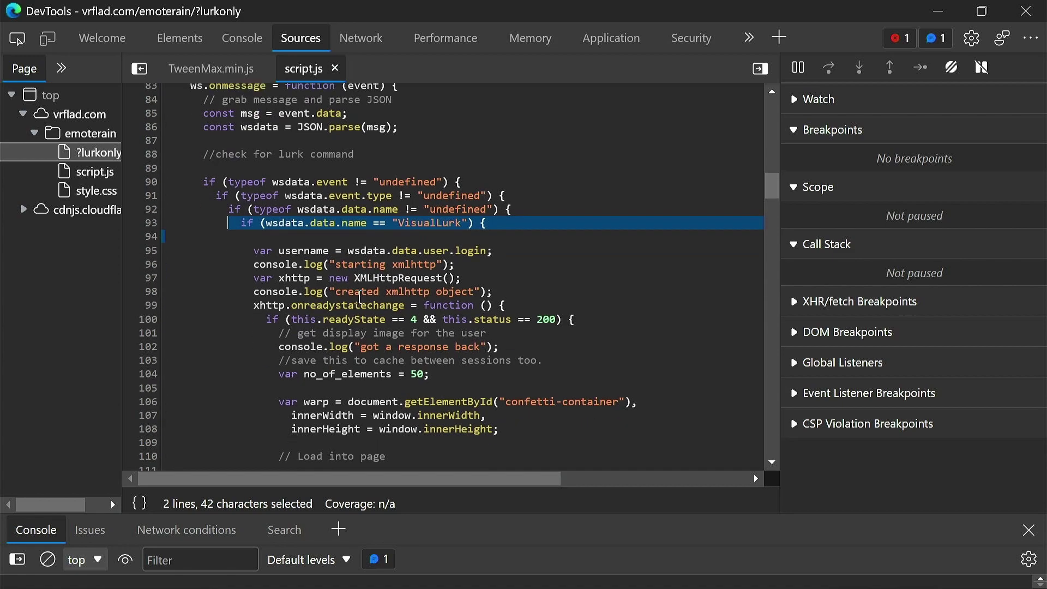
pyautogui.scroll(-1, 360, 299)
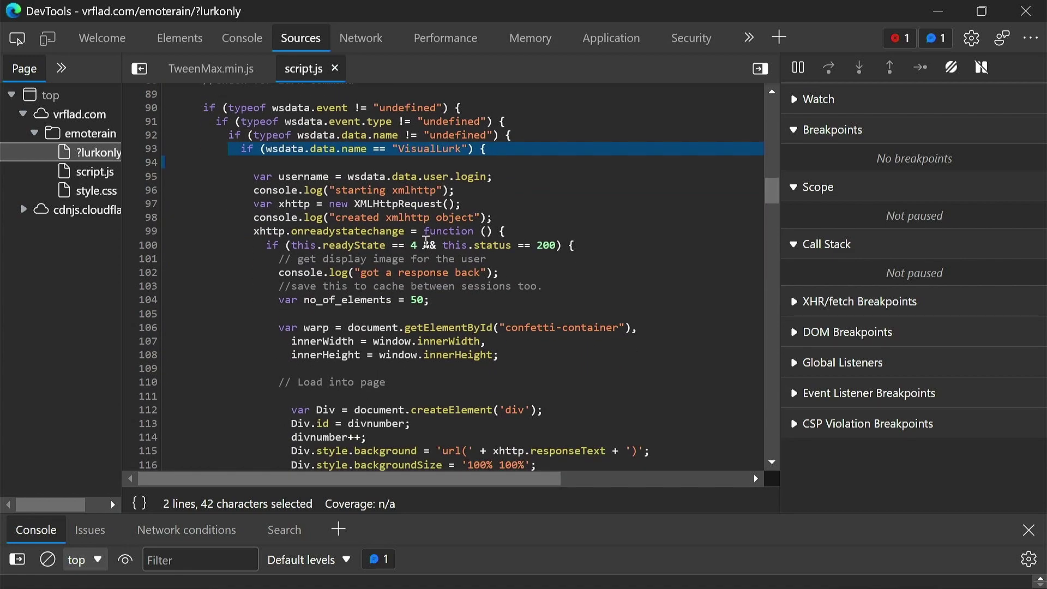
pyautogui.scroll(-1, 428, 242)
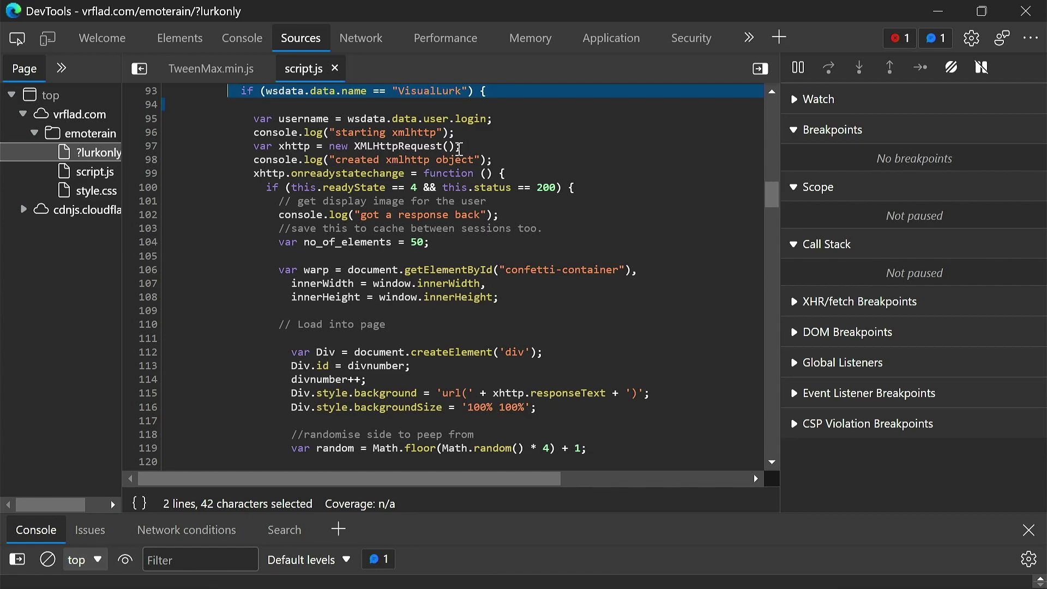
pyautogui.scroll(-10, 459, 149)
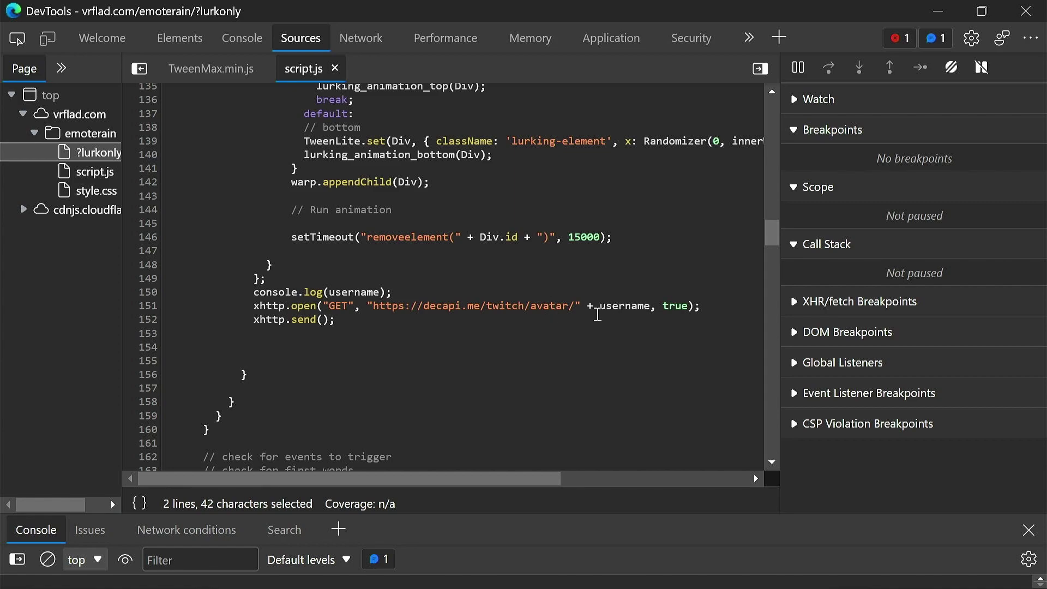
pyautogui.scroll(14, 396, 288)
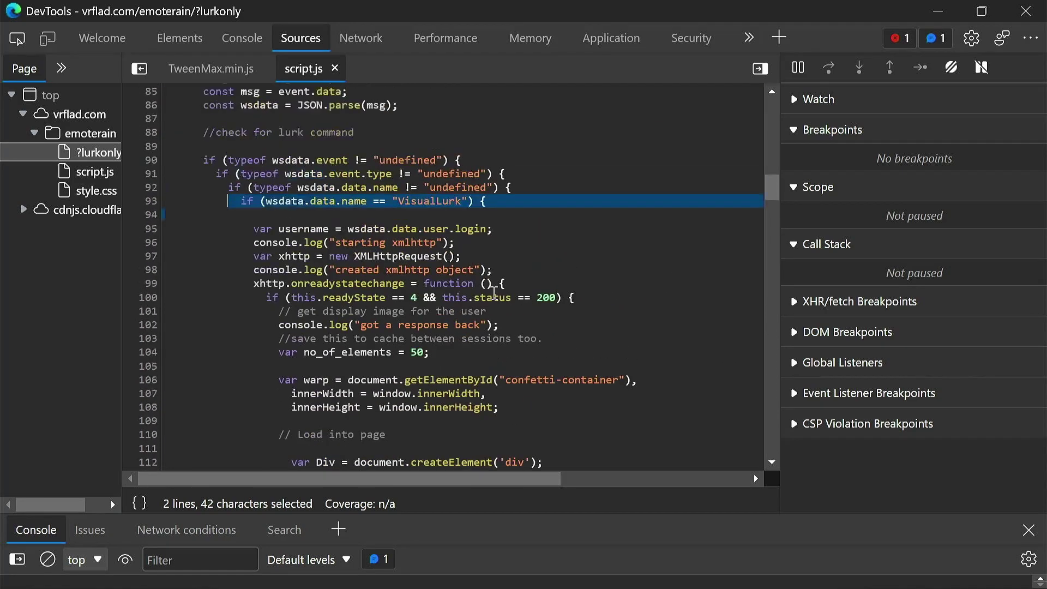
pyautogui.scroll(-1, 298, 279)
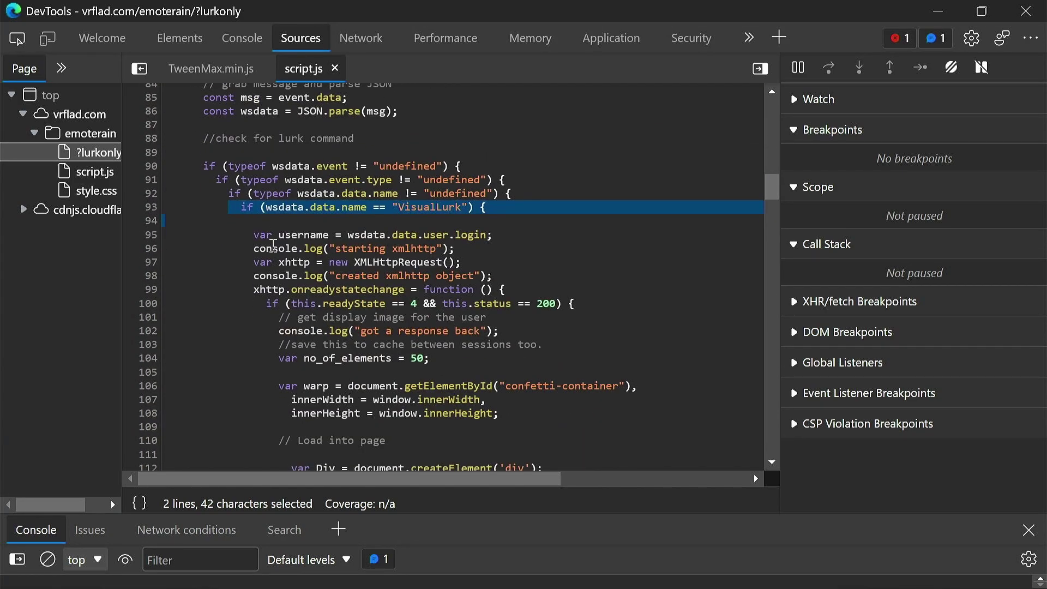
pyautogui.scroll(-1, 318, 243)
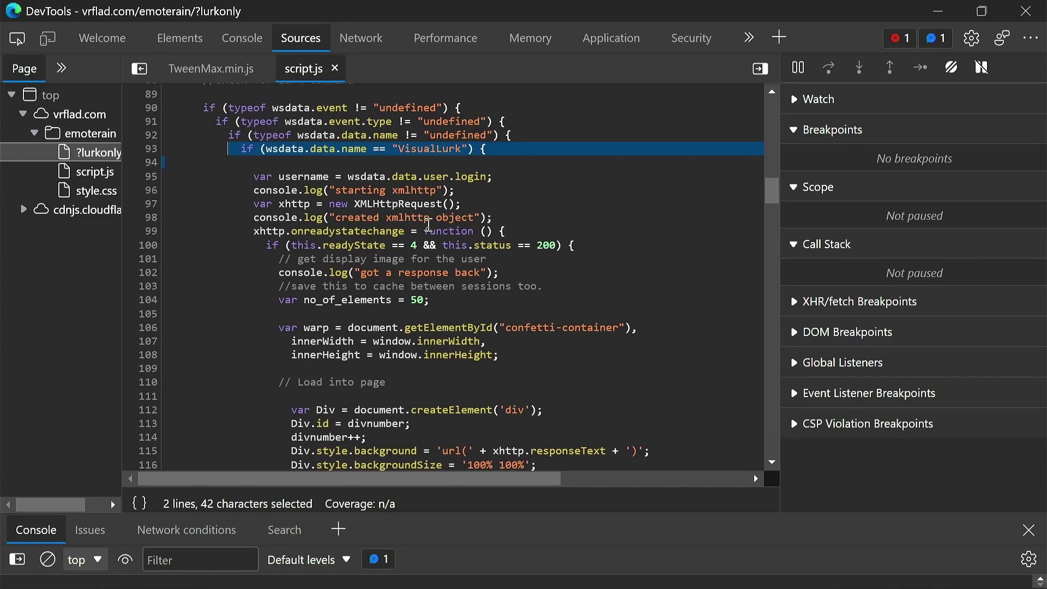
# Step: Examine the confetti-container lookup, the creation of the avatar div, and the line randomising the side it peeps from
pyautogui.scroll(-2, 397, 255)
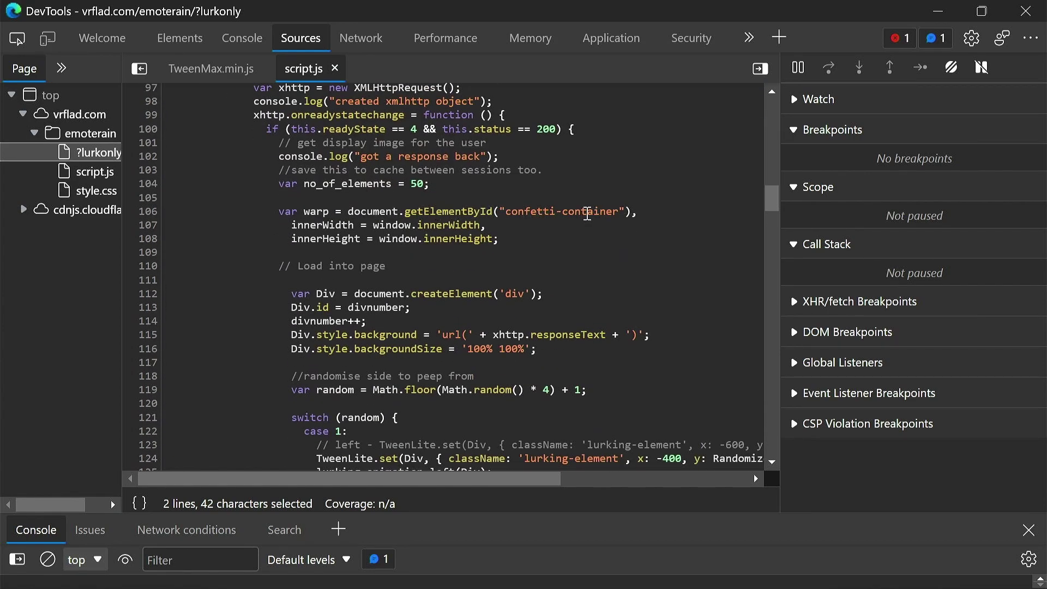
pyautogui.moveTo(669, 215); pyautogui.dragTo(272, 213)
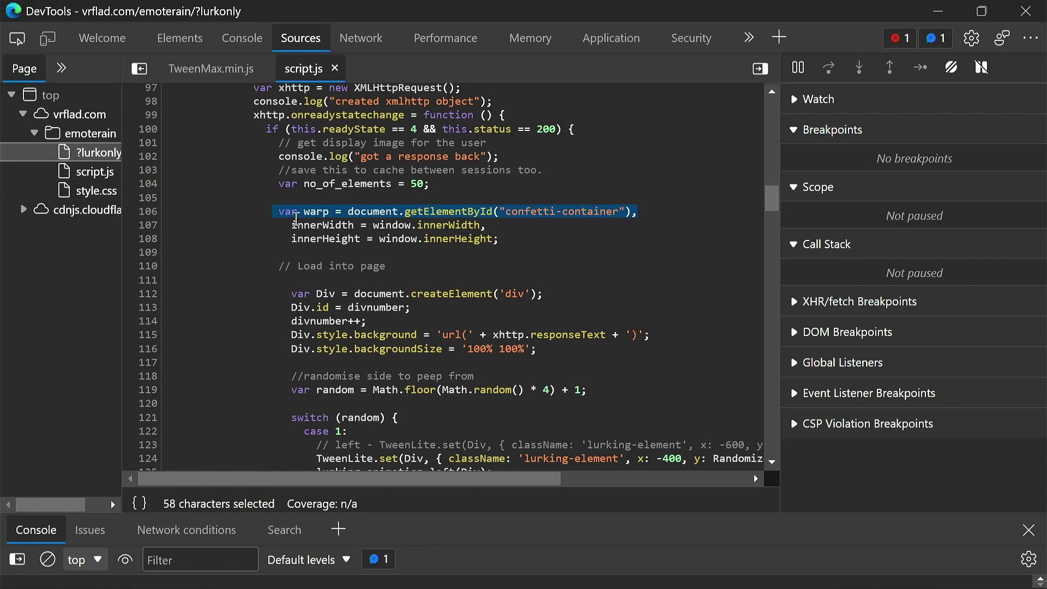
pyautogui.moveTo(552, 295); pyautogui.dragTo(279, 295)
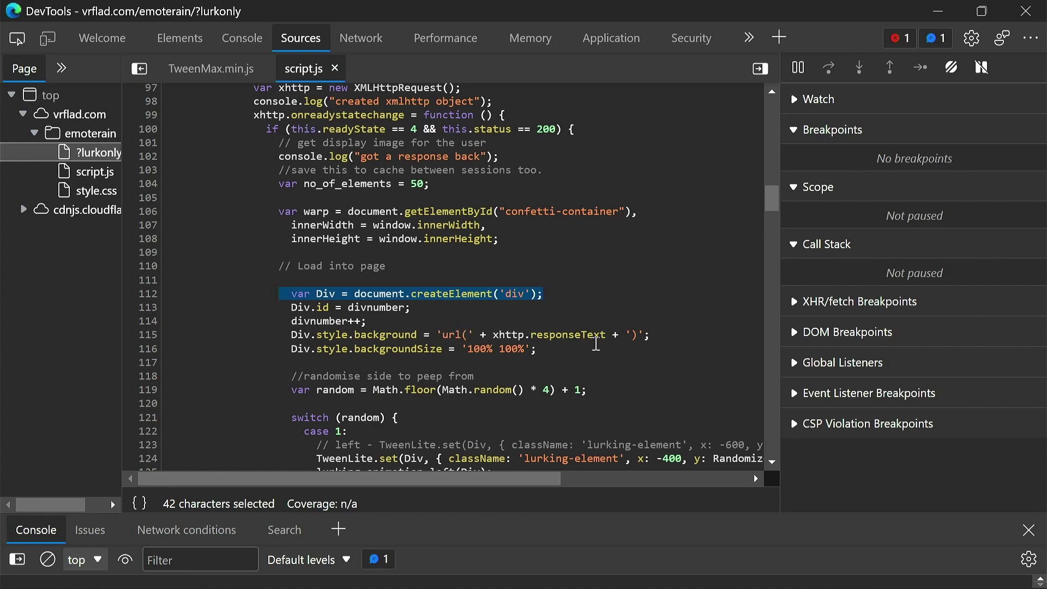
pyautogui.scroll(-3, 597, 345)
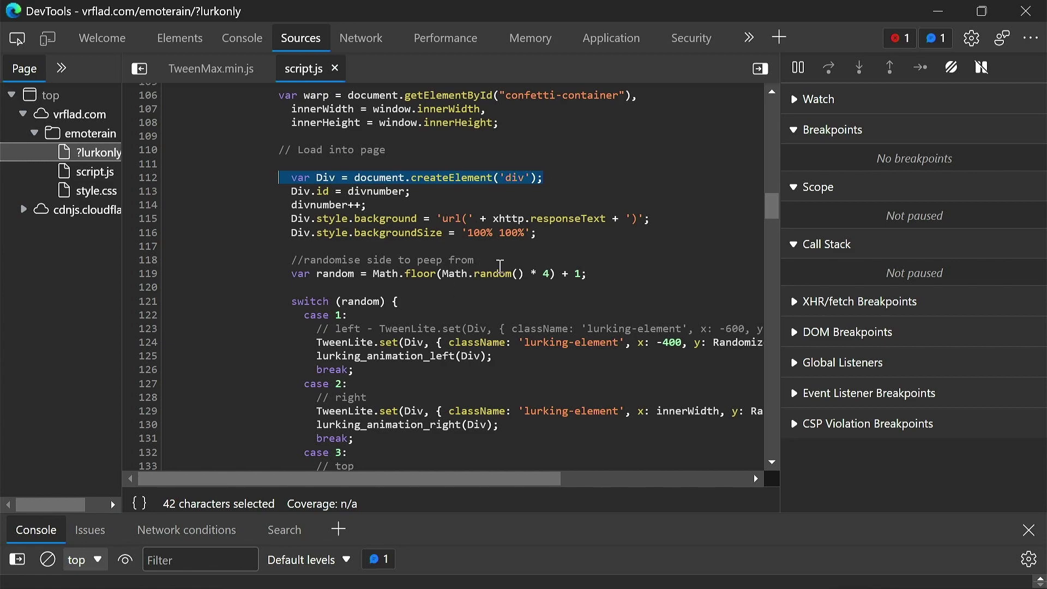
pyautogui.moveTo(588, 275); pyautogui.dragTo(291, 276)
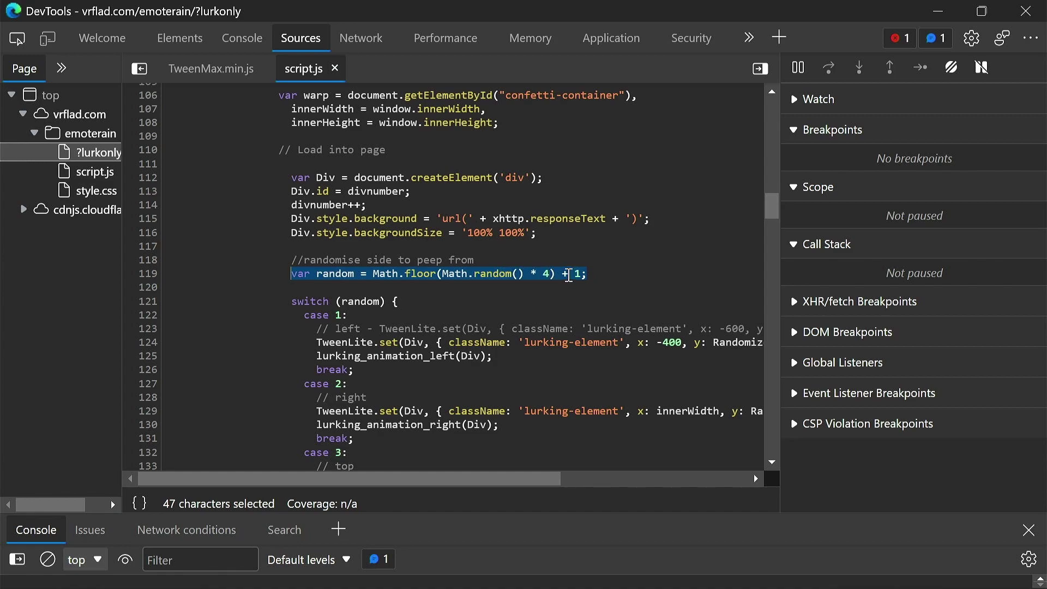
# Step: Examine the switch (random) cases and the full TweenLite.set starting coordinates for the left, right, top and bottom sides
pyautogui.scroll(-2, 569, 275)
pyautogui.moveTo(291, 184); pyautogui.dragTo(411, 185)
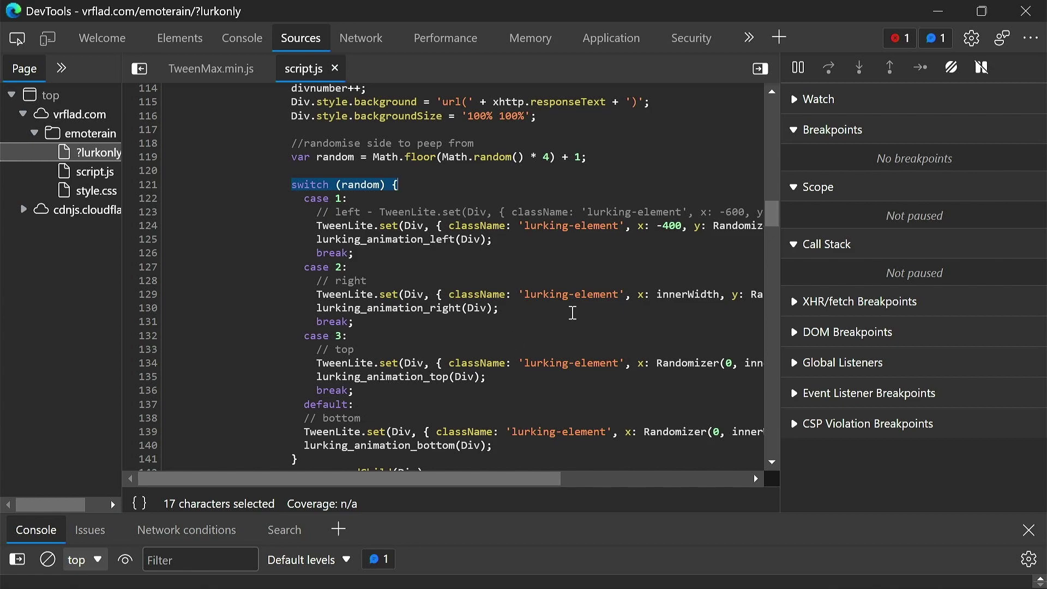
pyautogui.moveTo(424, 479); pyautogui.dragTo(514, 479)
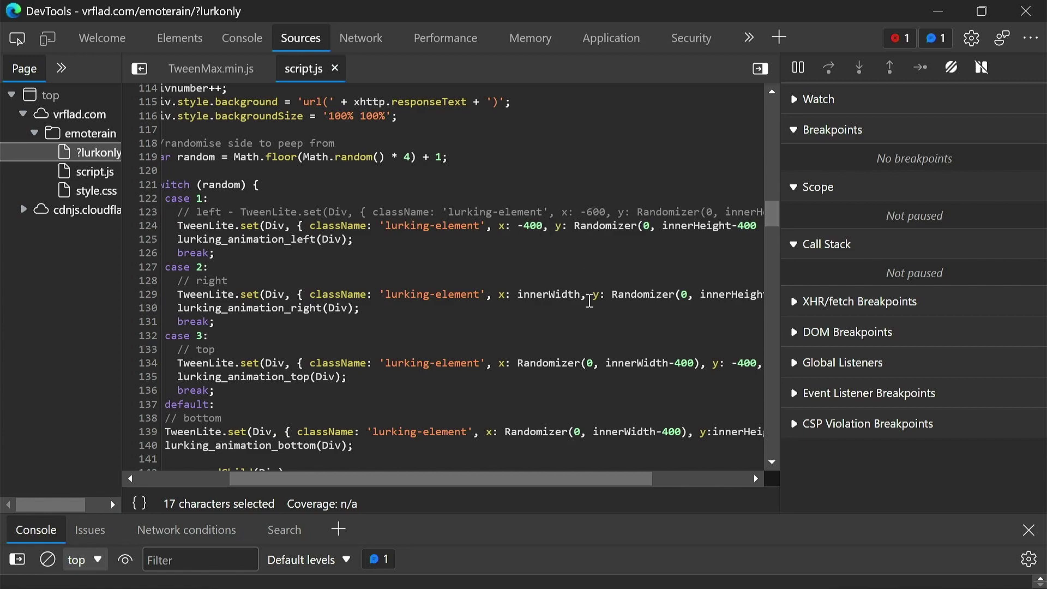
pyautogui.hscroll(5, 578, 453)
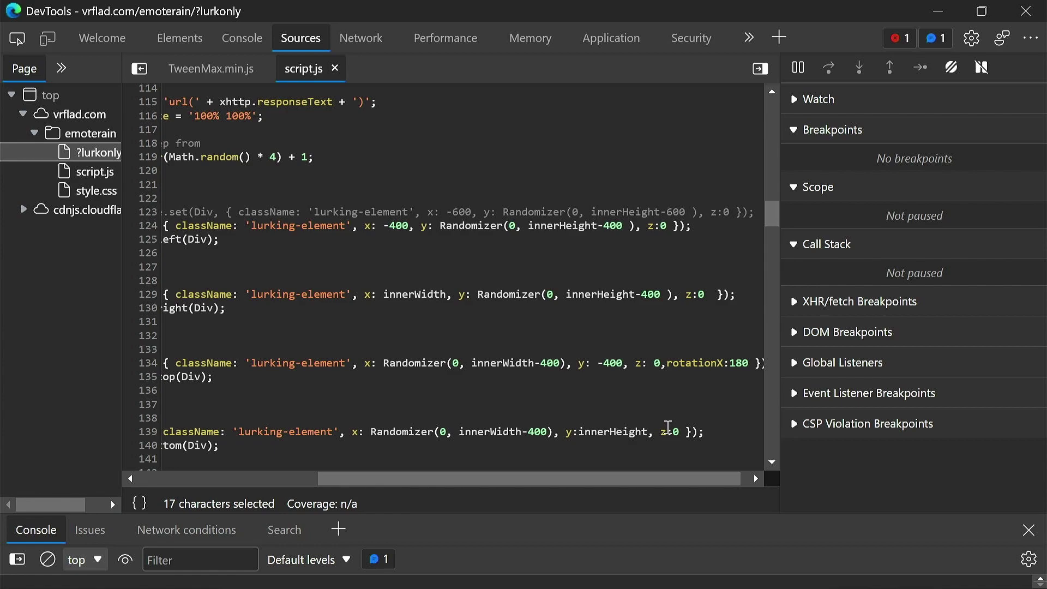
pyautogui.moveTo(472, 478); pyautogui.dragTo(323, 478)
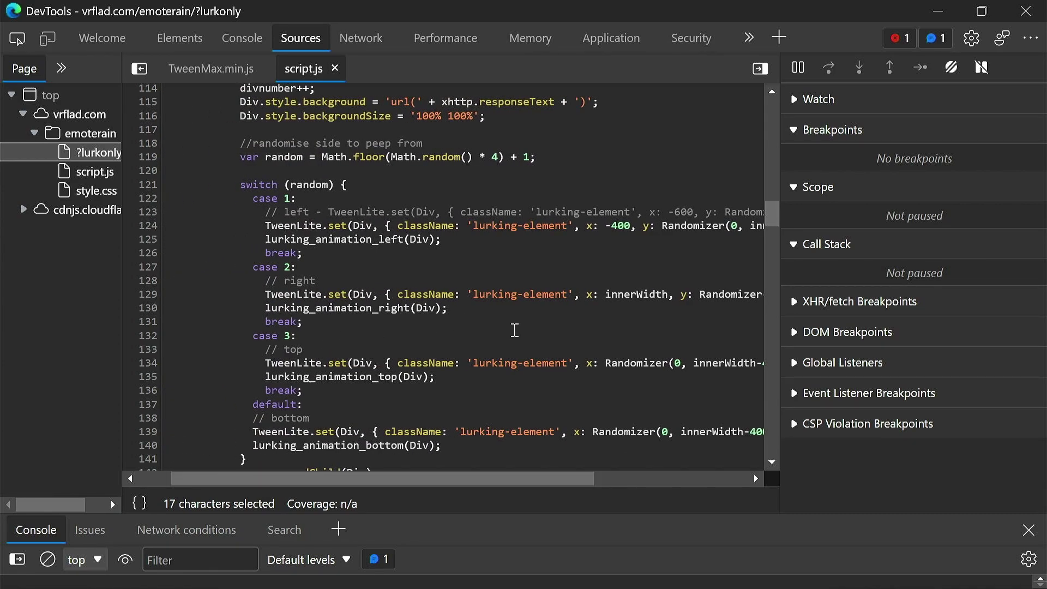
pyautogui.moveTo(516, 479); pyautogui.dragTo(593, 482)
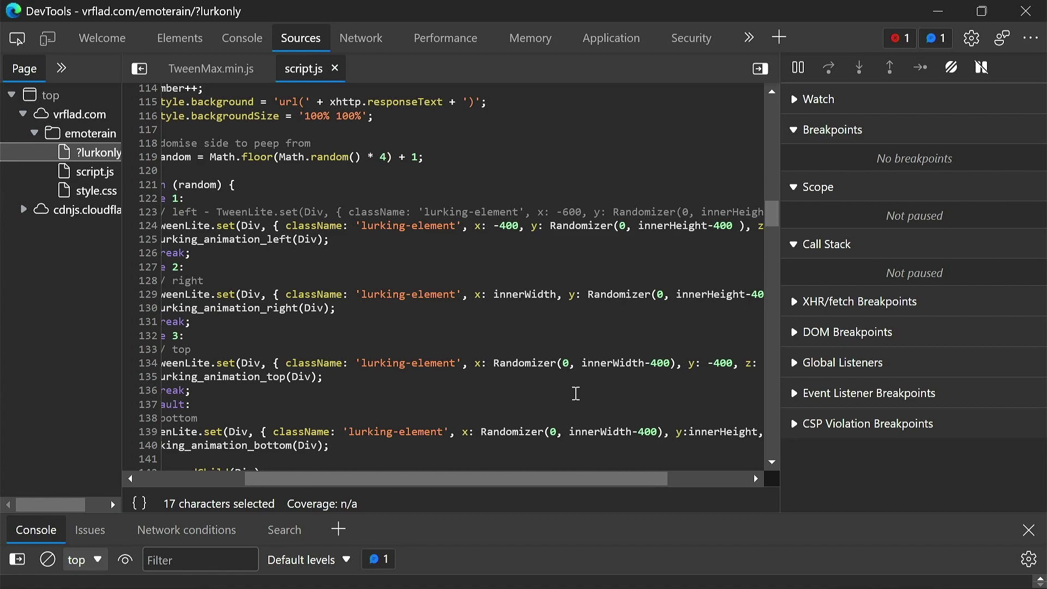
pyautogui.moveTo(587, 479); pyautogui.dragTo(609, 470)
pyautogui.scroll(-3, 484, 362)
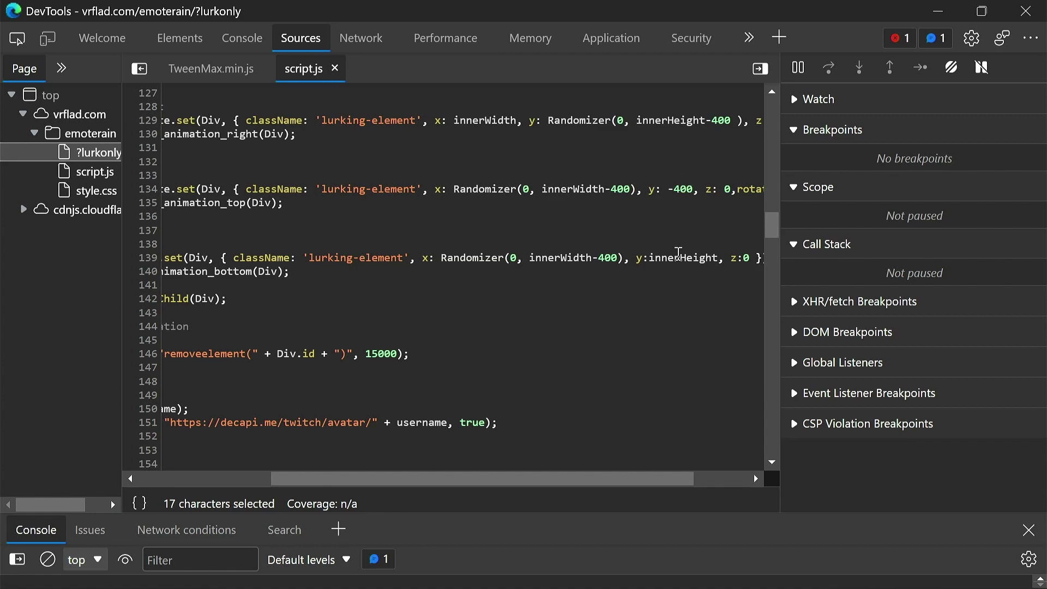
pyautogui.moveTo(555, 480); pyautogui.dragTo(608, 483)
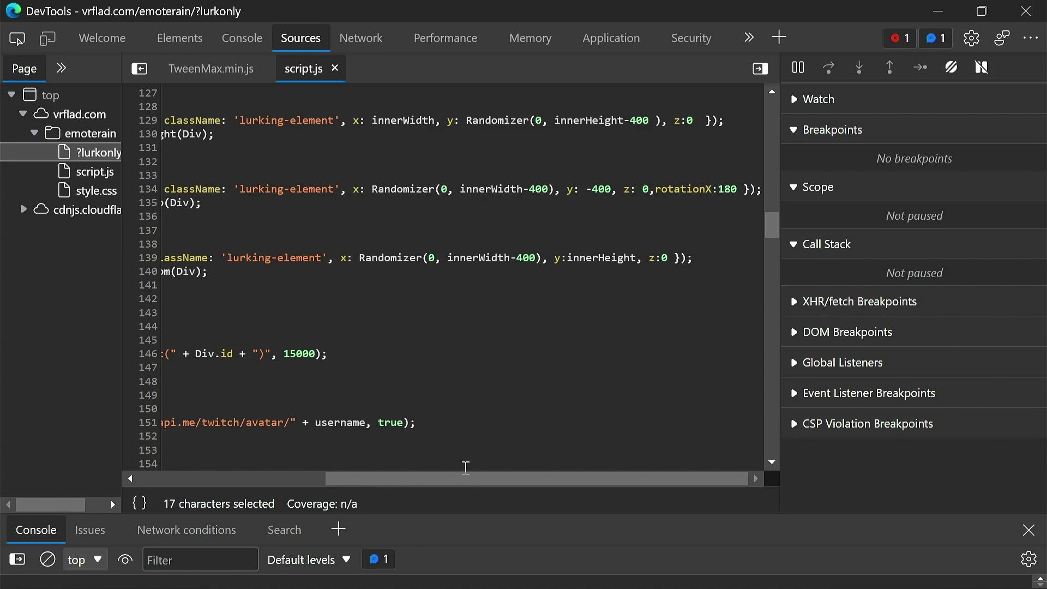
# Step: Examine the warp.appendChild(Div) call, the 15000 ms removeelement timeout, and the lurking_animation_right(Div) call
pyautogui.click(317, 480)
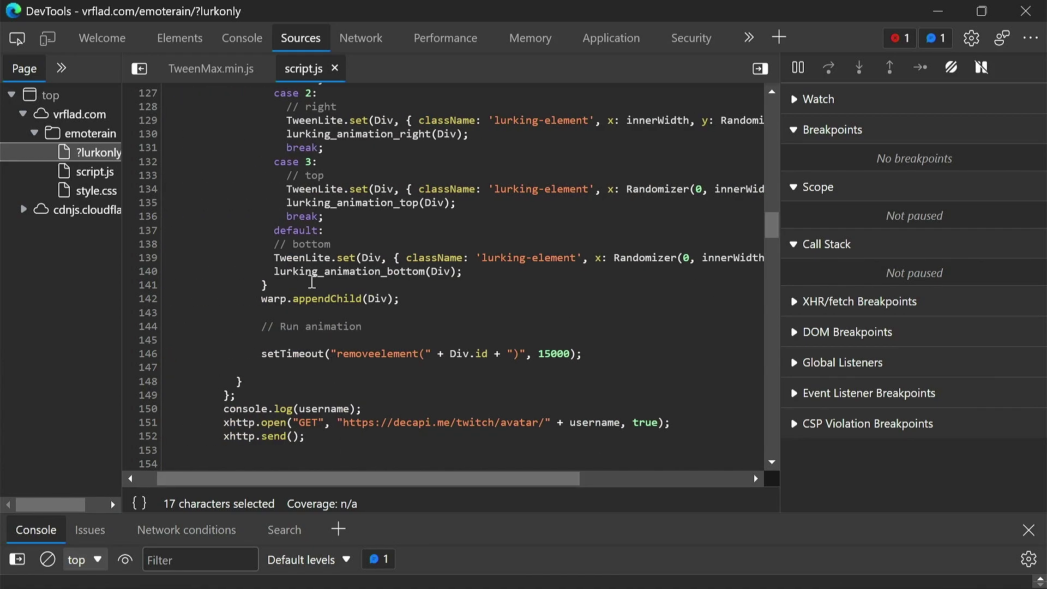
pyautogui.click(260, 298)
pyautogui.moveTo(261, 298); pyautogui.dragTo(414, 297)
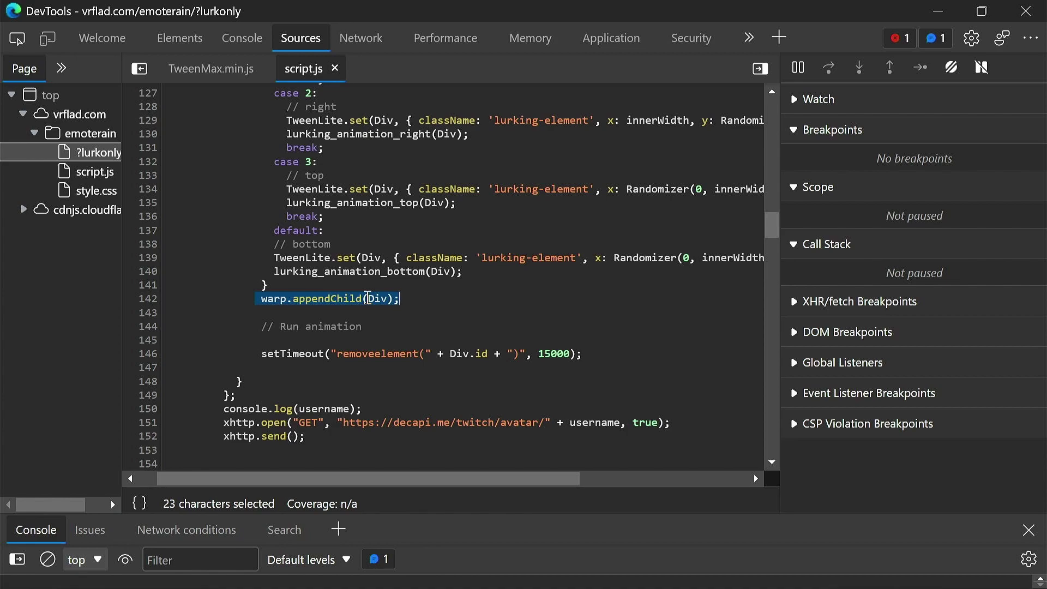
pyautogui.moveTo(582, 355); pyautogui.dragTo(263, 355)
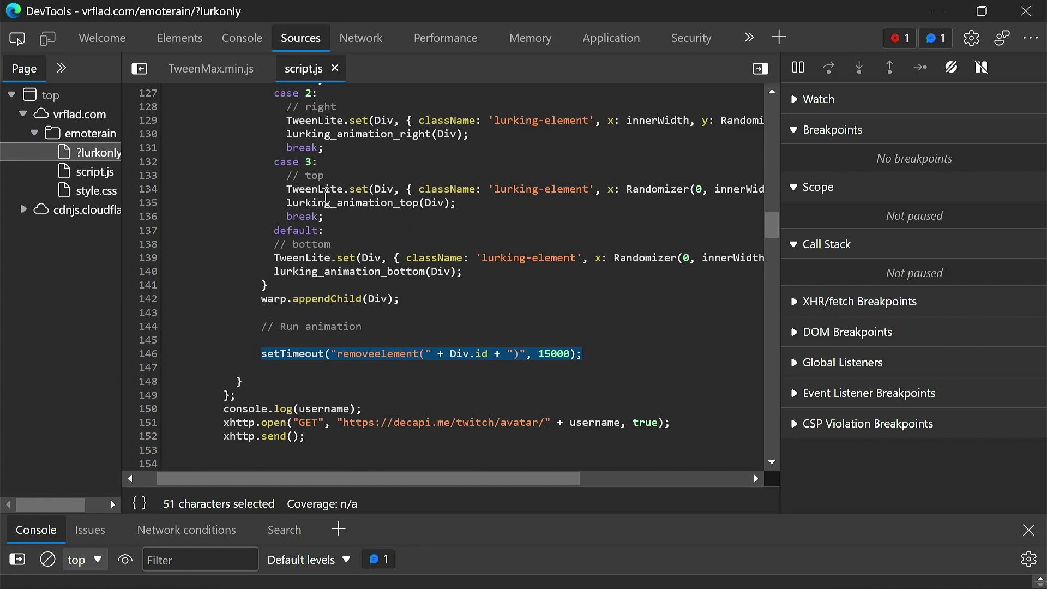
pyautogui.moveTo(288, 135); pyautogui.dragTo(470, 136)
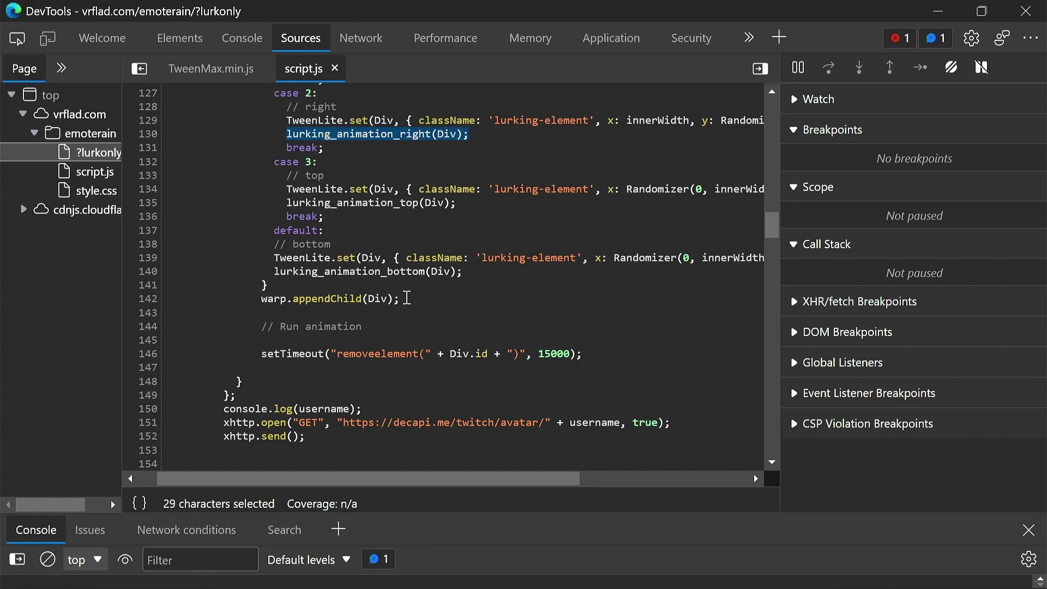
# Step: Find the lurking_animation_left and lurking_animation_right functions in script.js and widen the code area to show their full TweenMax.to lines
pyautogui.scroll(-15, 420, 259)
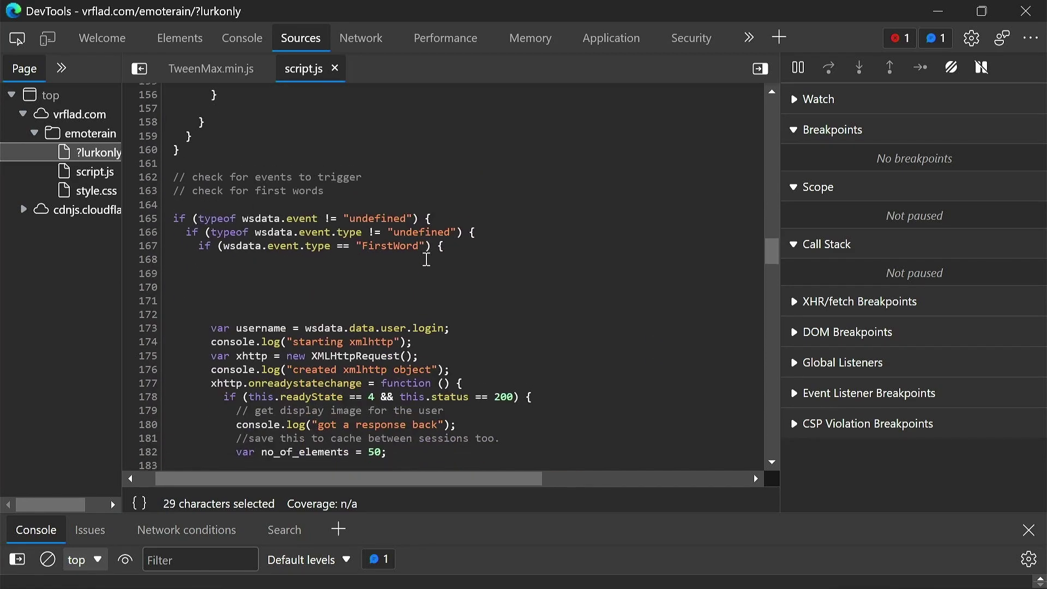
pyautogui.scroll(-20, 428, 259)
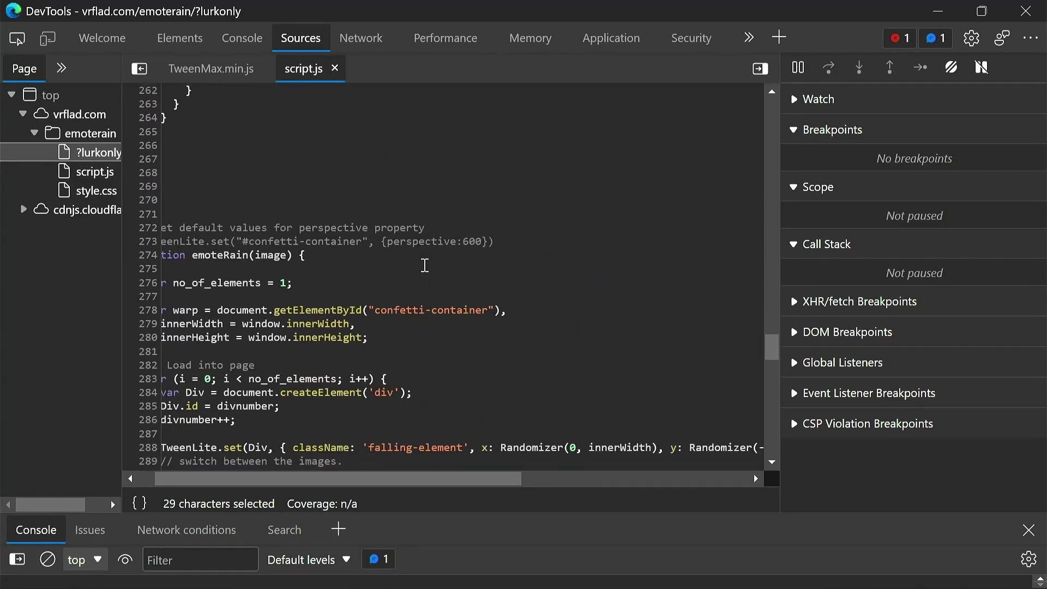
pyautogui.scroll(-8, 425, 264)
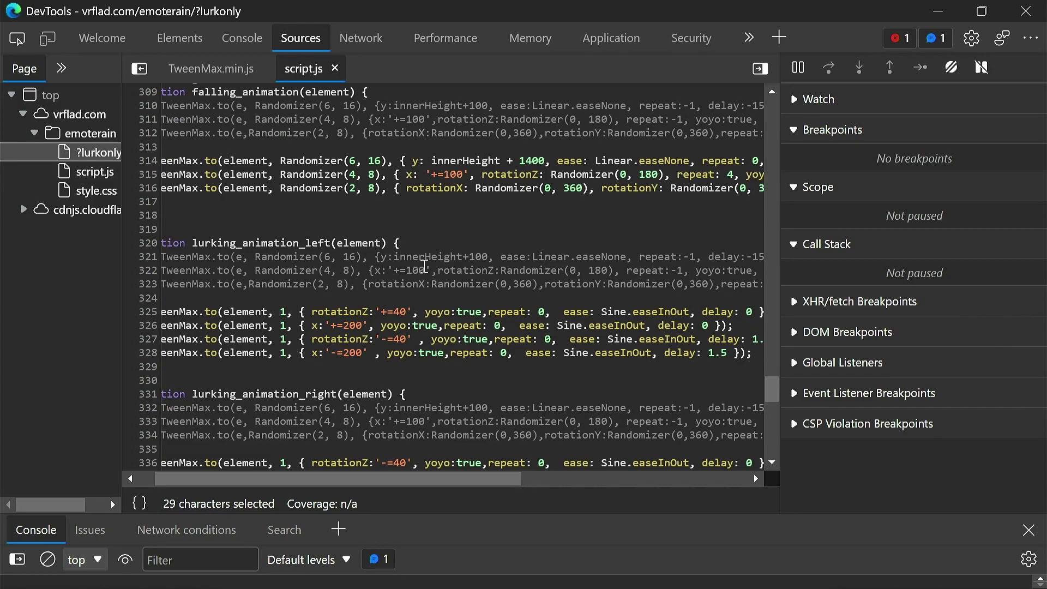
pyautogui.scroll(-2, 425, 268)
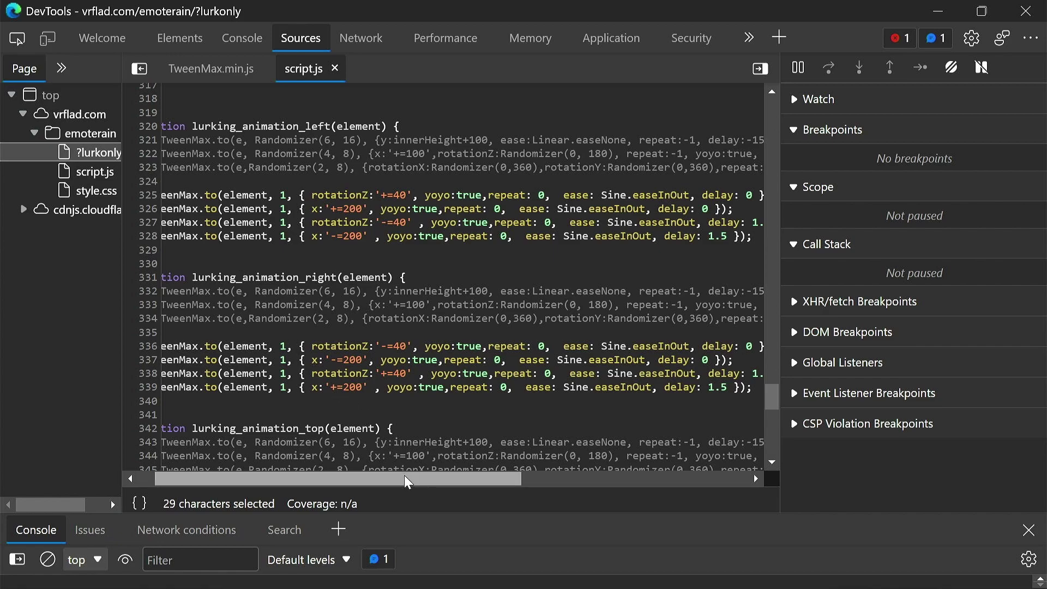
pyautogui.moveTo(408, 483); pyautogui.dragTo(392, 483)
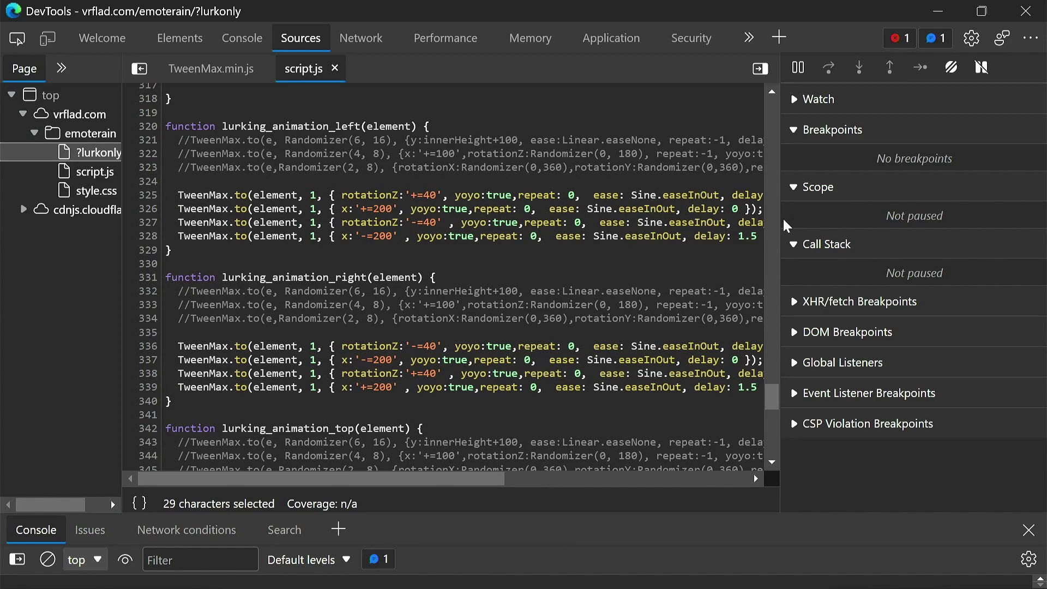
pyautogui.moveTo(785, 223); pyautogui.dragTo(848, 225)
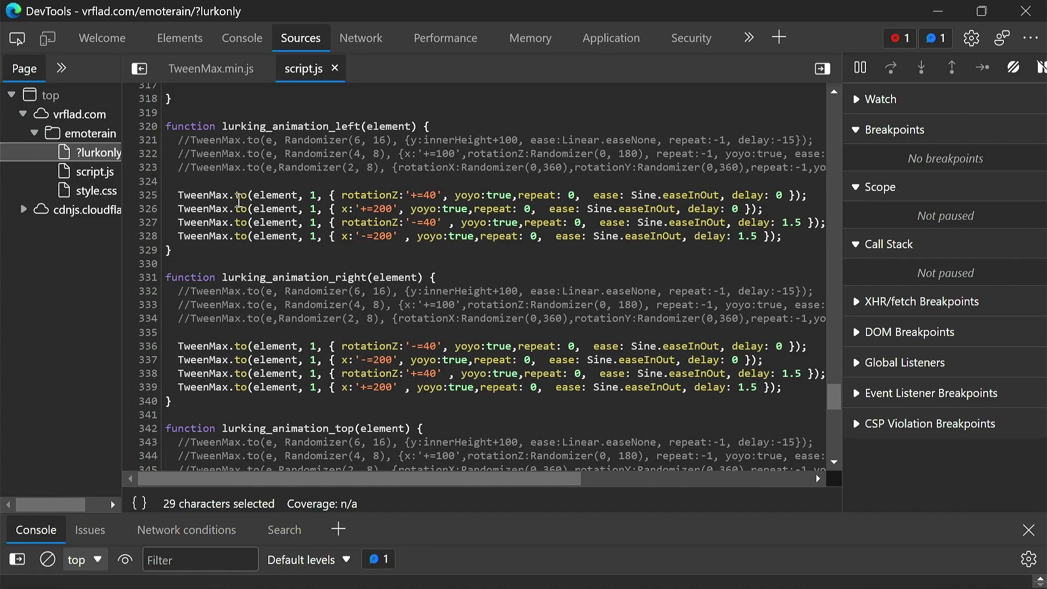
# Step: Examine the lurking_animation_left tweens: the element, duration and rotationZ '+=40' arguments, and the return tweens' 1.5 delay and '-=40' rotation
pyautogui.doubleClick(260, 195)
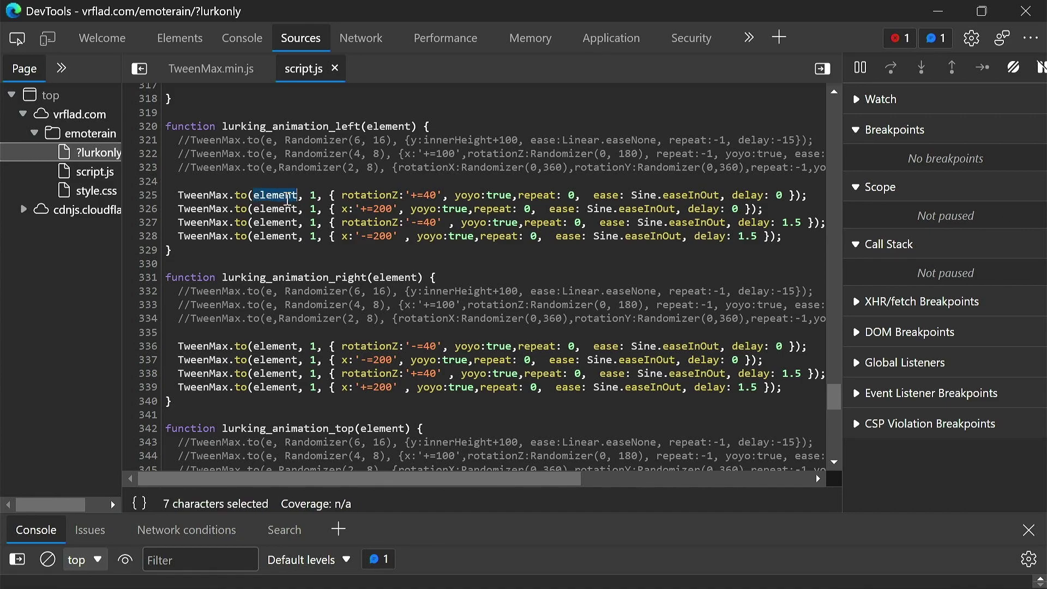
pyautogui.doubleClick(315, 196)
pyautogui.moveTo(342, 195); pyautogui.dragTo(445, 193)
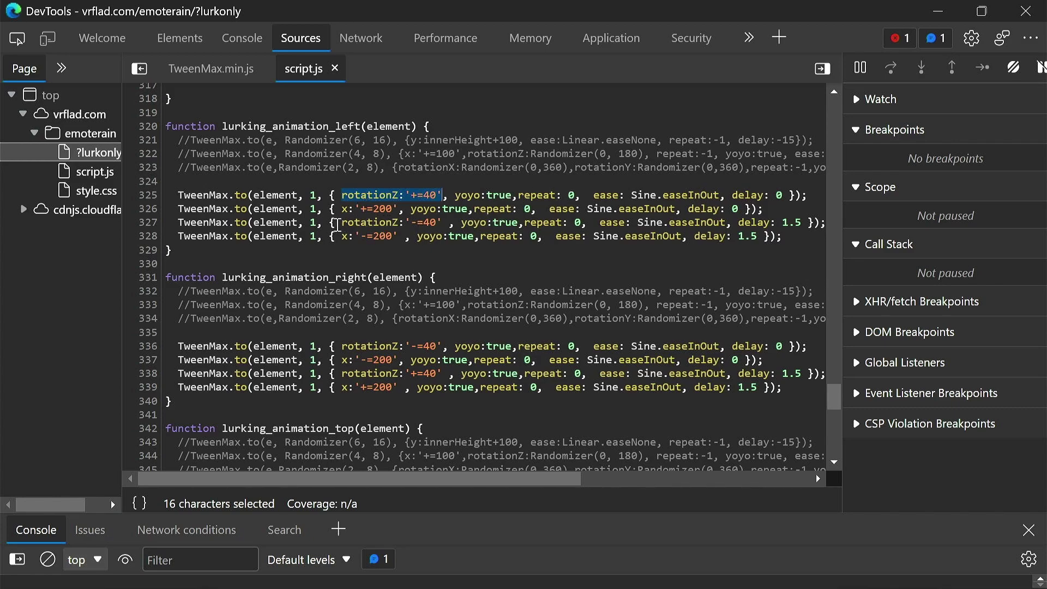
pyautogui.click(313, 224)
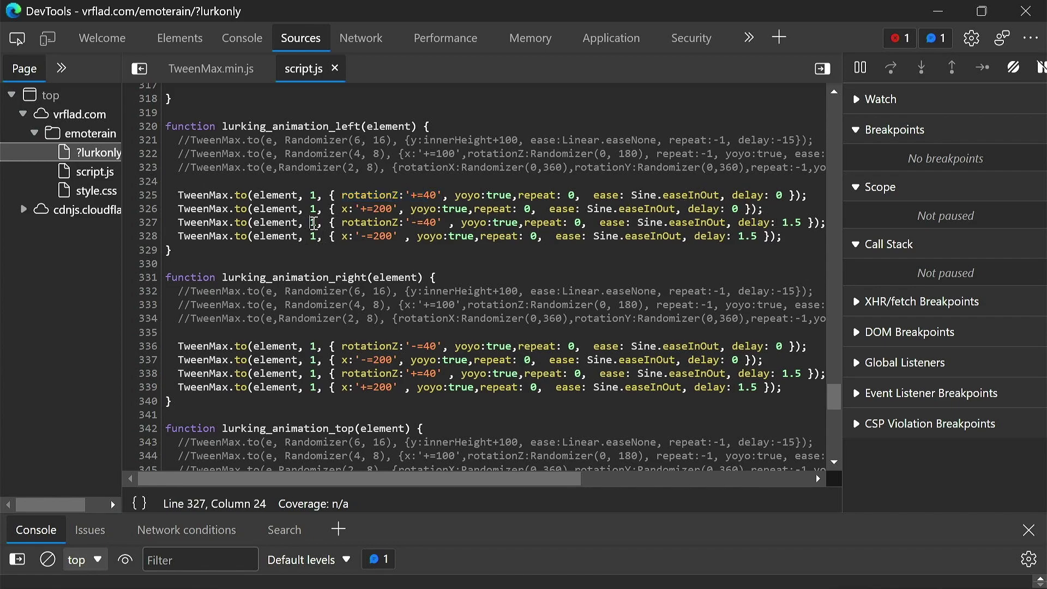
pyautogui.moveTo(803, 223); pyautogui.dragTo(694, 238)
pyautogui.click(758, 238)
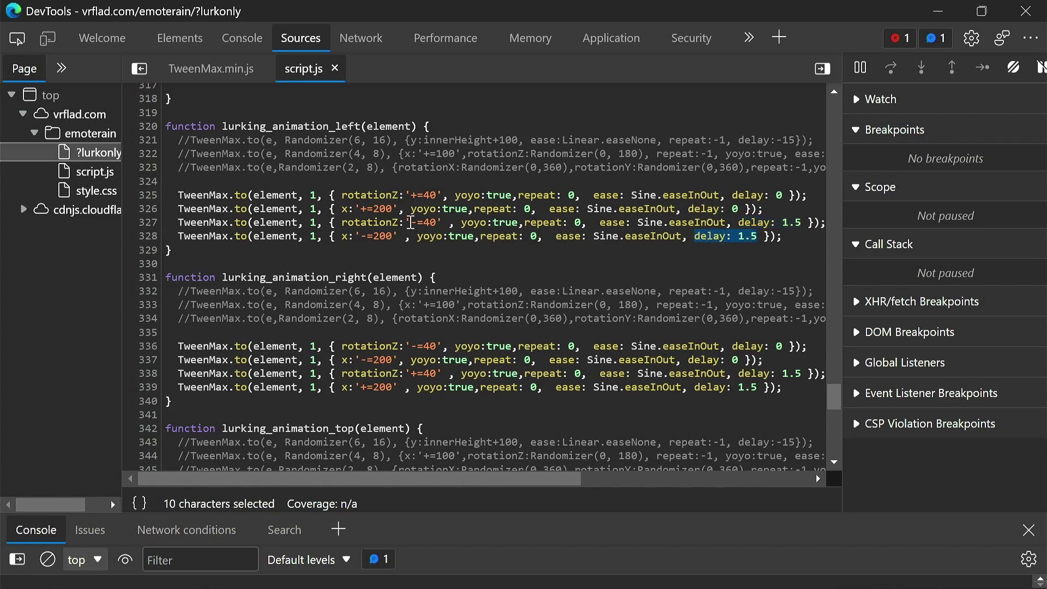
pyautogui.moveTo(440, 222); pyautogui.dragTo(412, 222)
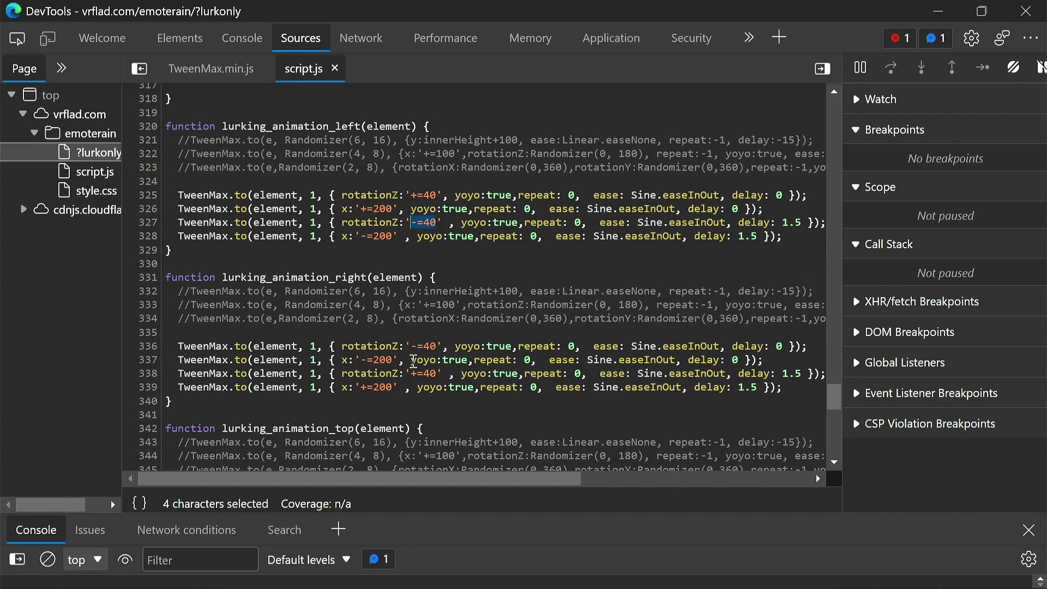
# Step: Review the lurking_animation_top and lurking_animation_bottom functions, and the Randomizer function and connectws() call ending the script
pyautogui.scroll(-6, 417, 357)
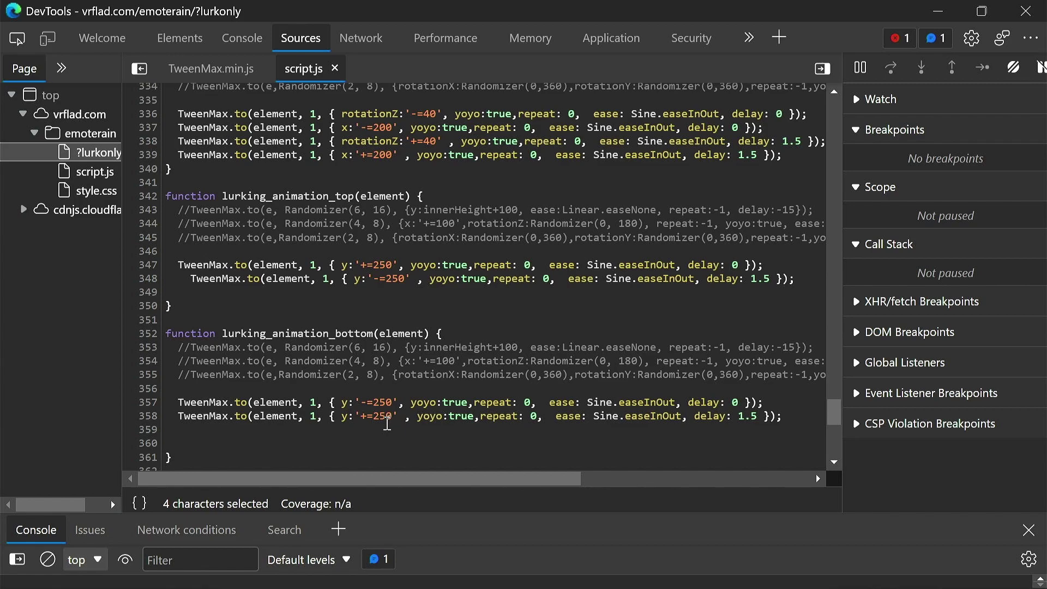
pyautogui.scroll(-5, 389, 423)
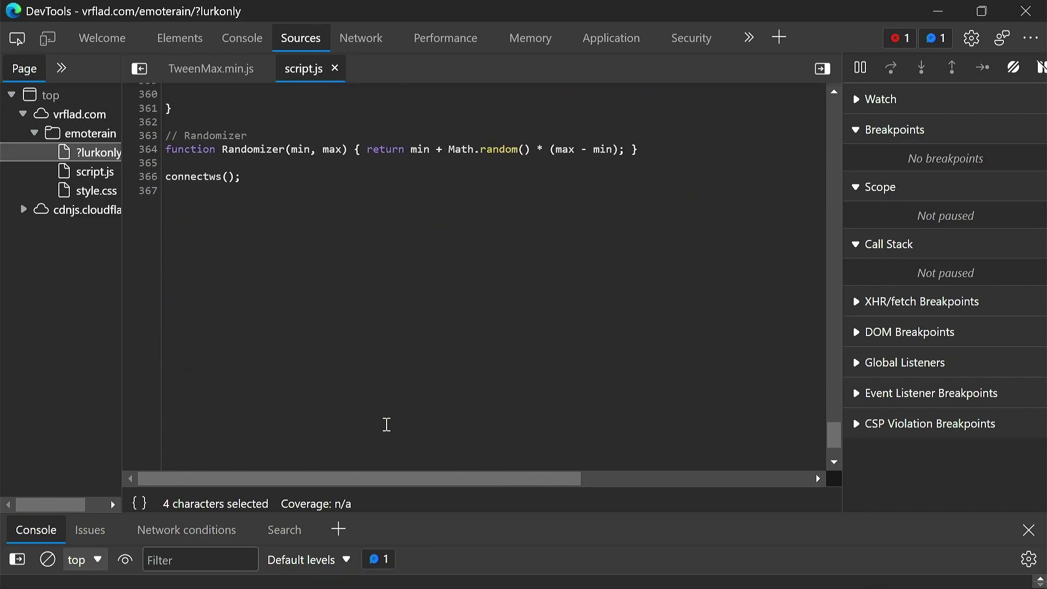